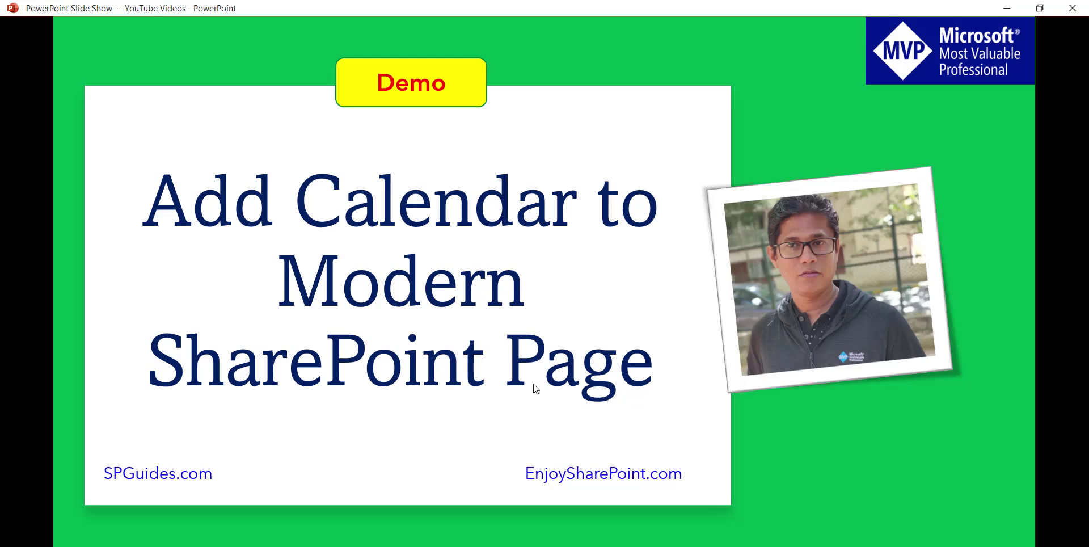
left_click(523, 318)
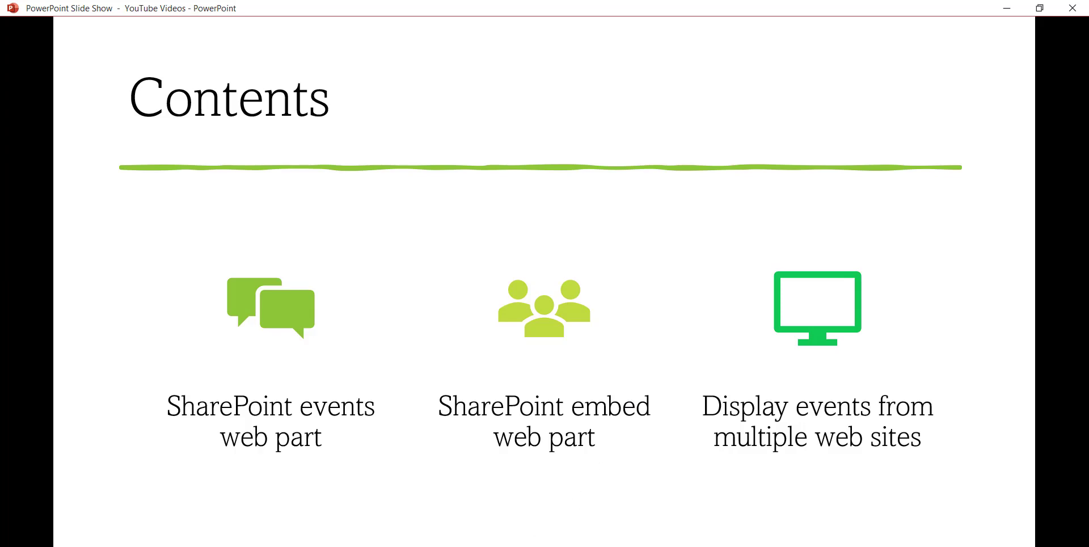
left_click(514, 516)
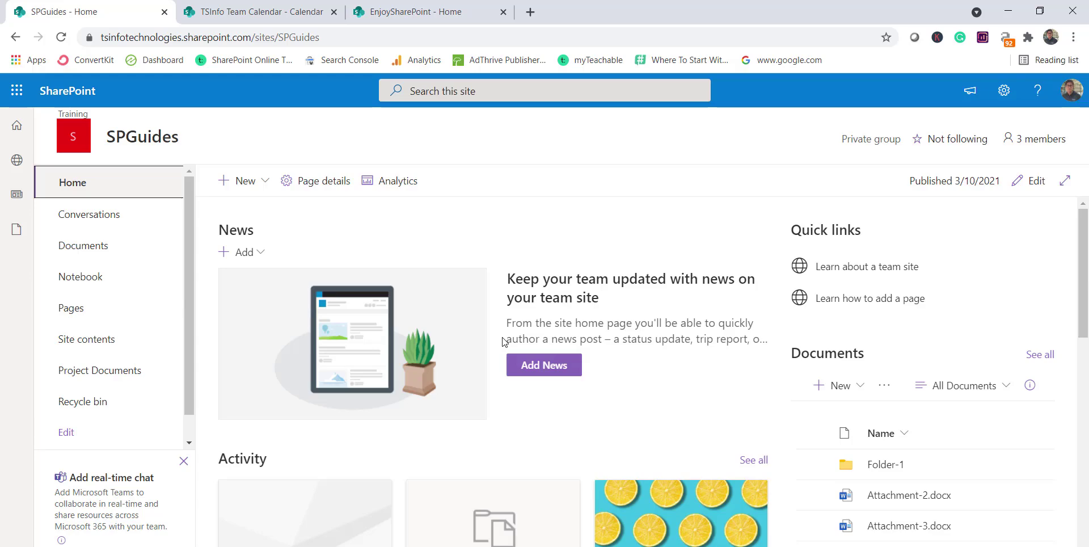
Review the TSInfo Team Calendar and open the Calenadar.aspx page from the SPGuides site pages
left_click(275, 13)
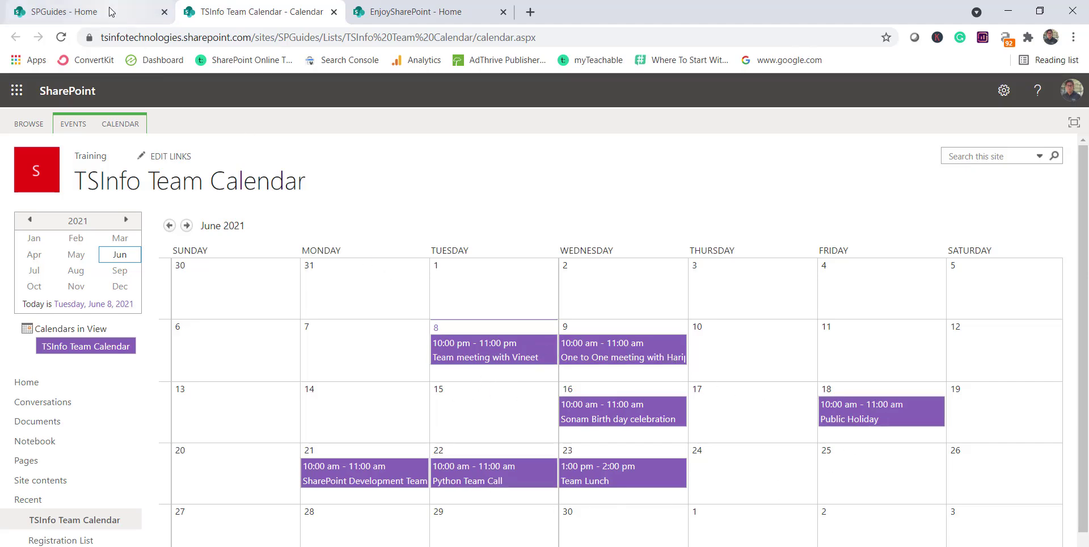
left_click(85, 12)
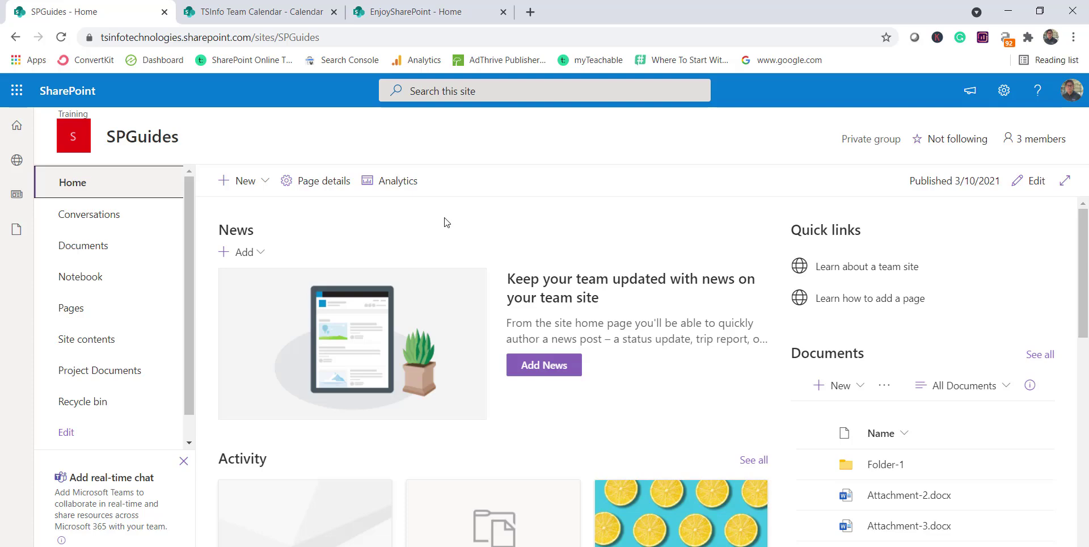
left_click(115, 313)
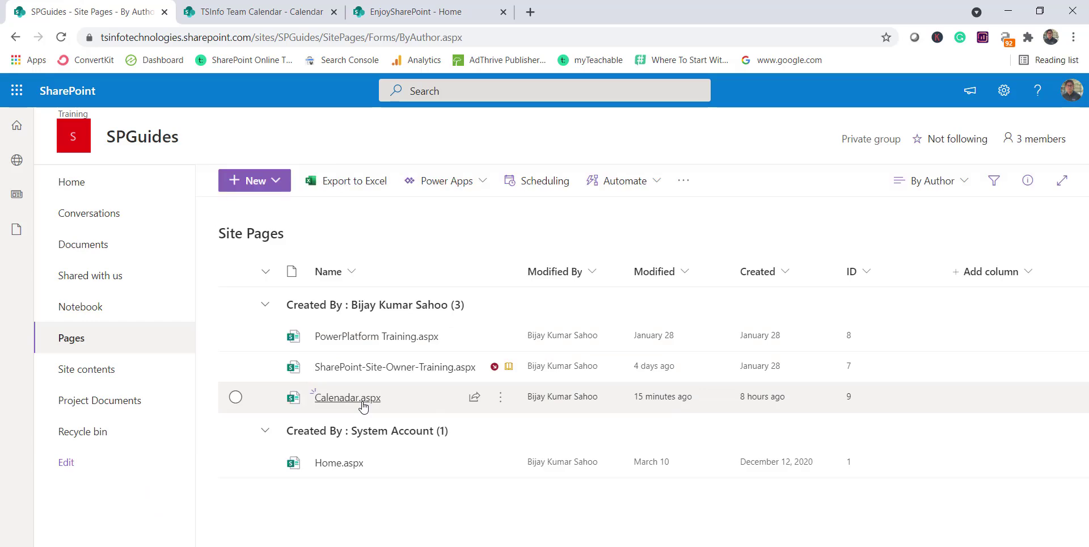
left_click(362, 402)
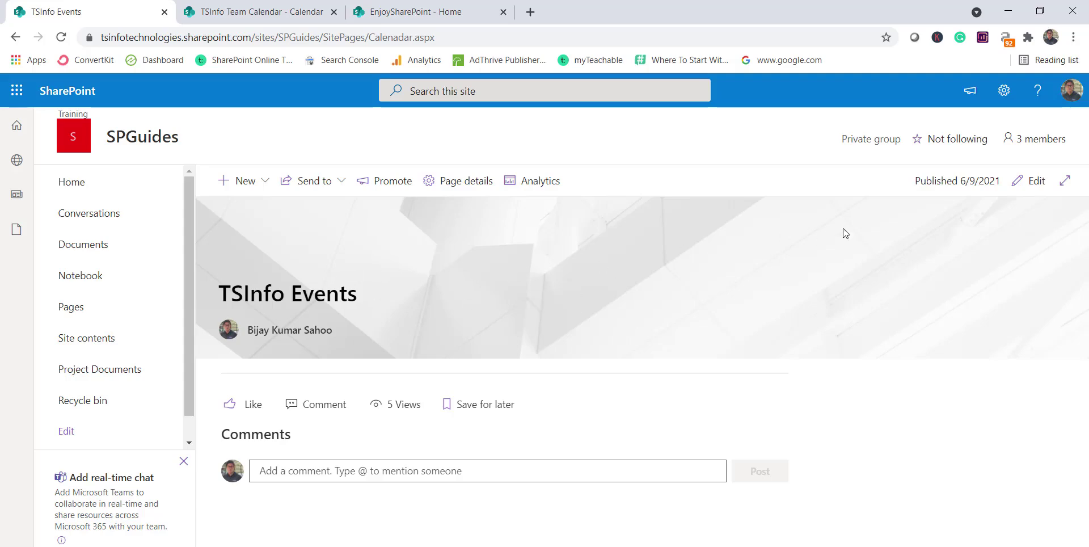
Put the TSInfo Events page into edit mode and add a One-third right section below the title area
left_click(1039, 193)
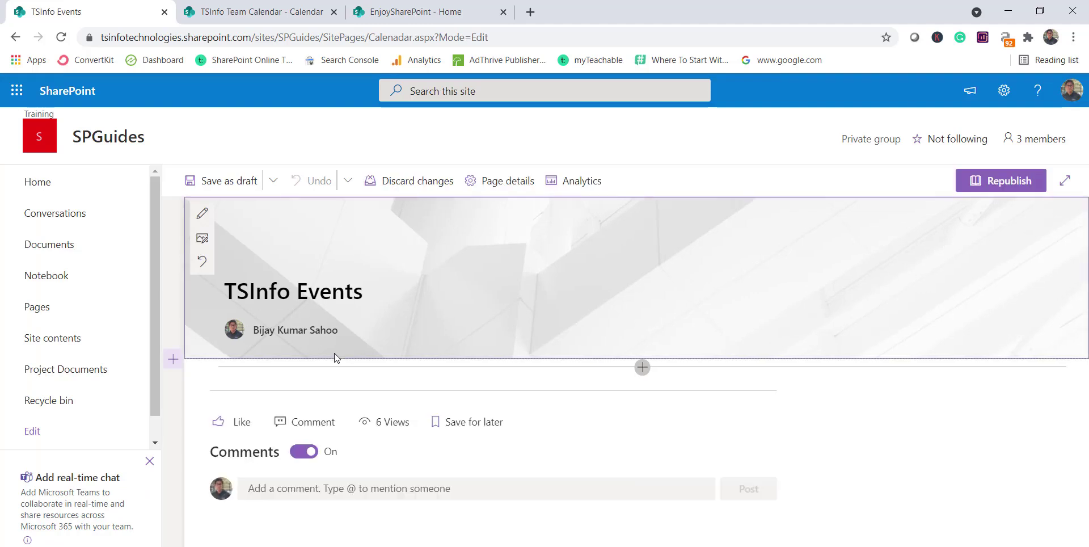
left_click(173, 359)
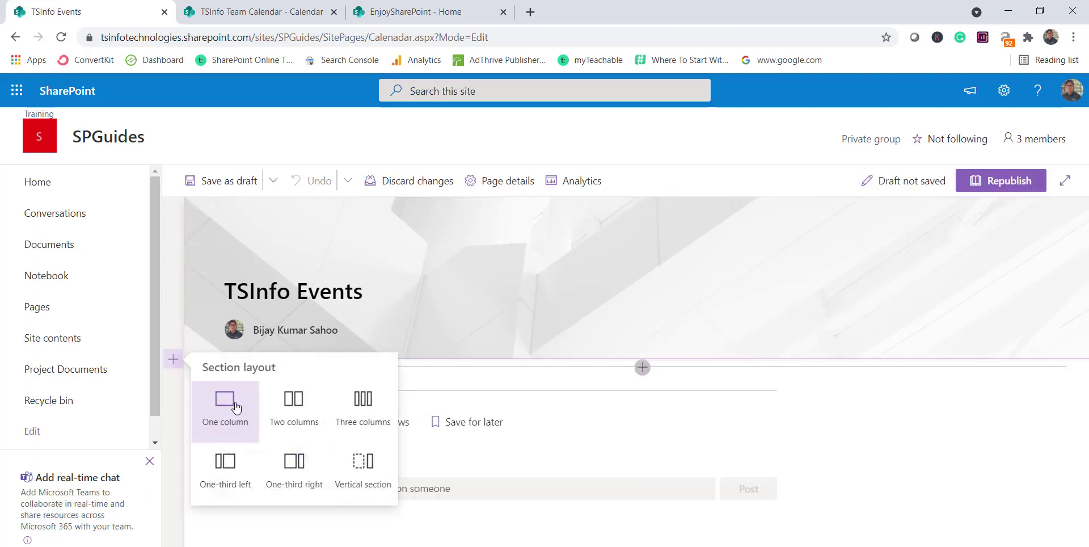
left_click(278, 467)
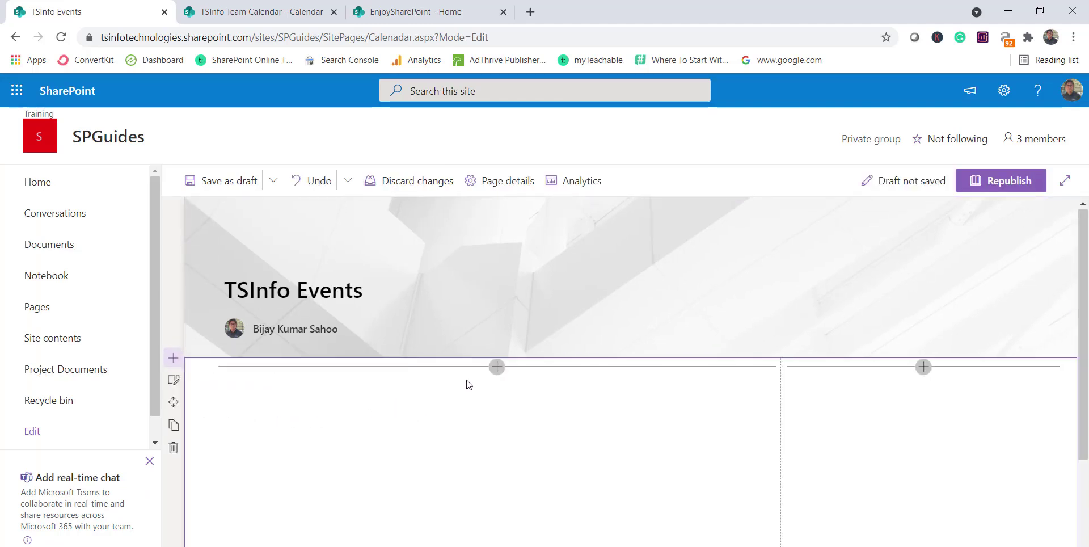
Try adding a List web part to the section's wider column and look for the team calendar among its lists
left_click(496, 367)
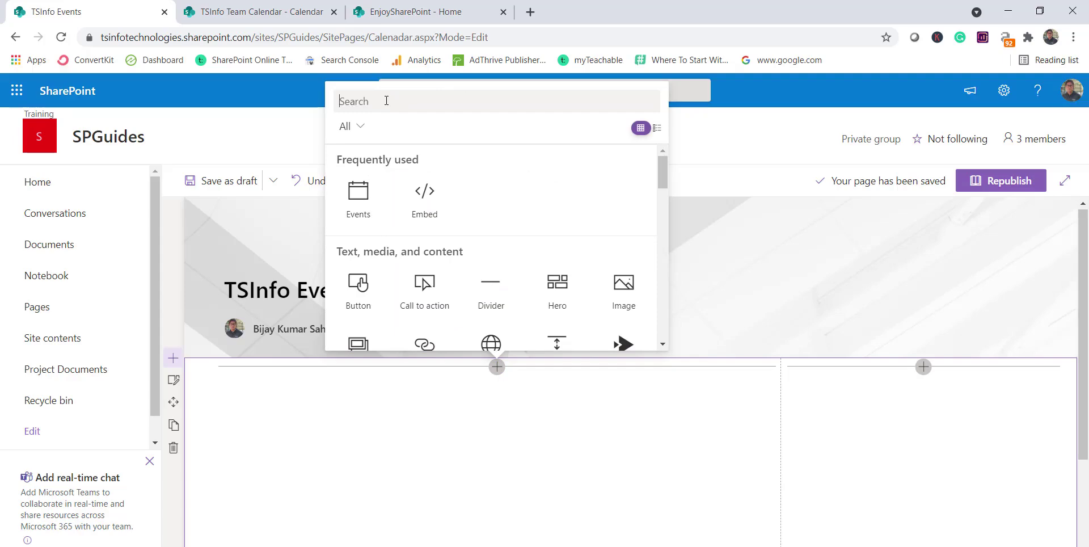
type("list")
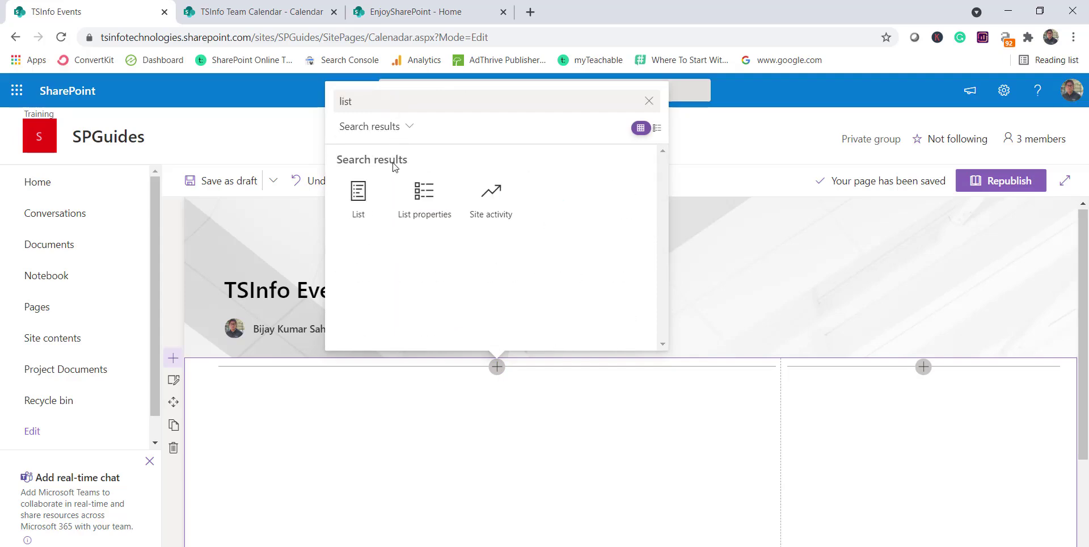
left_click(358, 192)
scroll(534, 422, "down", 5)
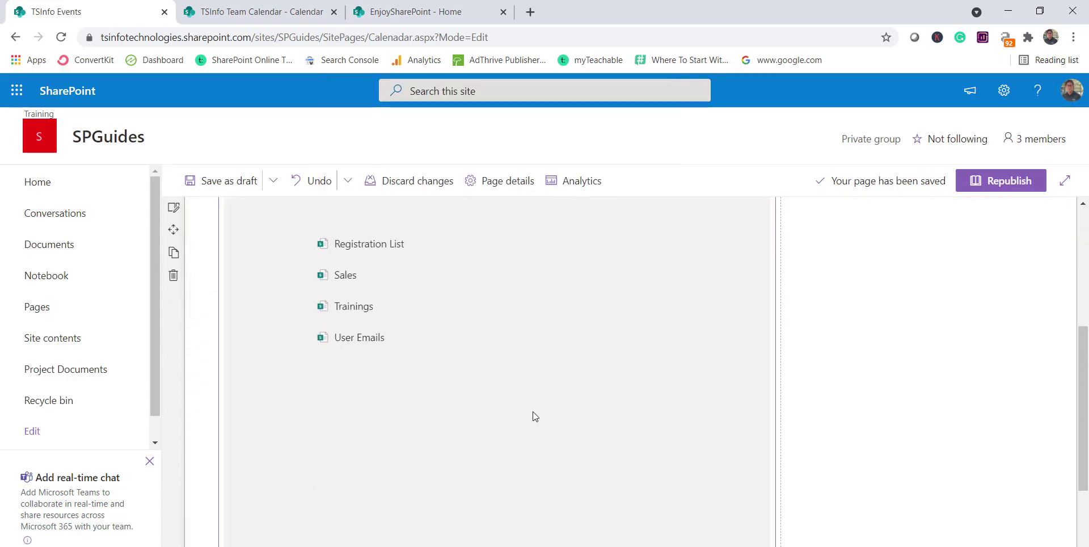
scroll(534, 417, "up", 3)
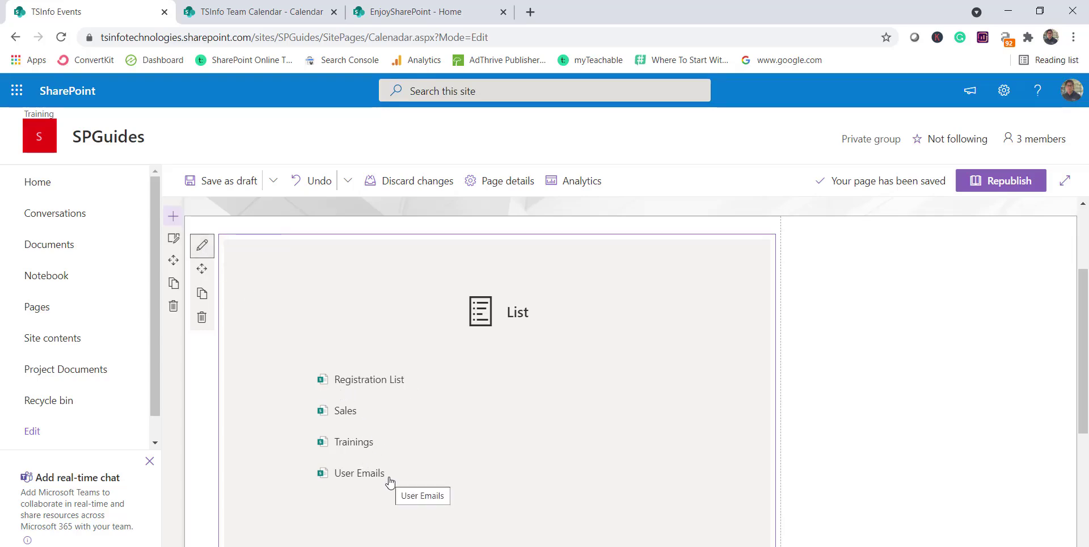
Recheck the TSInfo Team Calendar and delete the List web part from the page
left_click(271, 11)
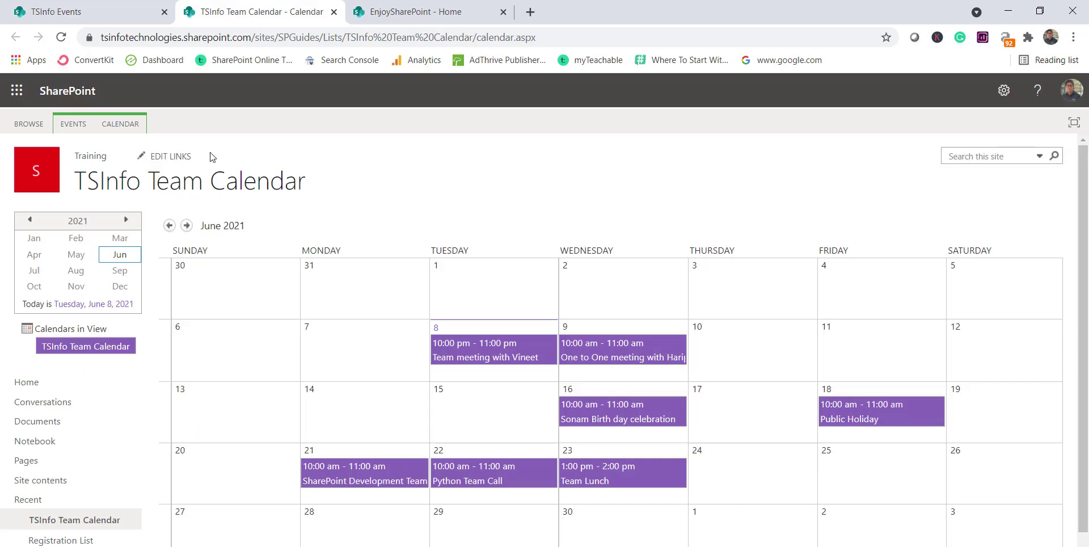
left_click(139, 11)
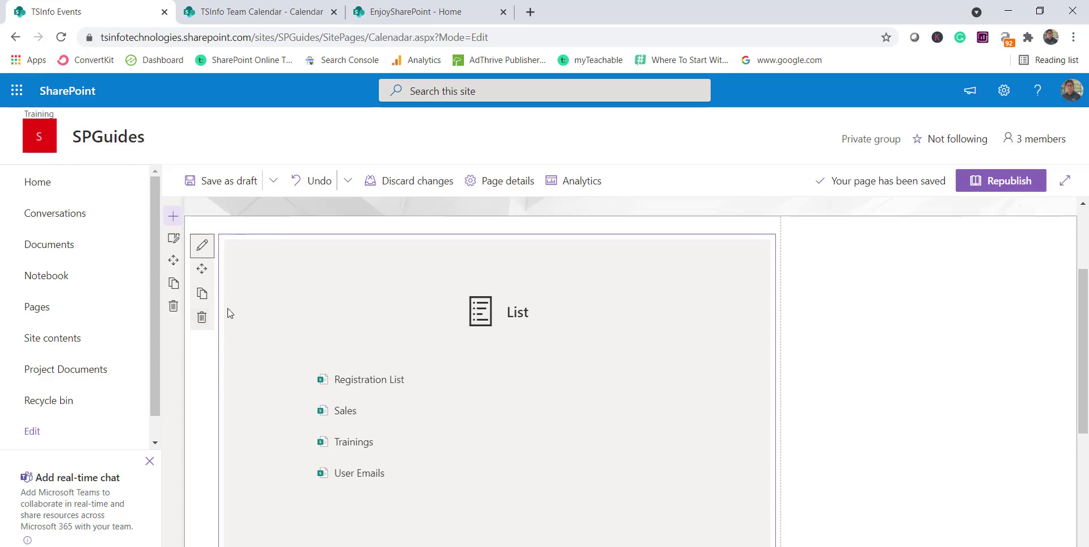
left_click(201, 316)
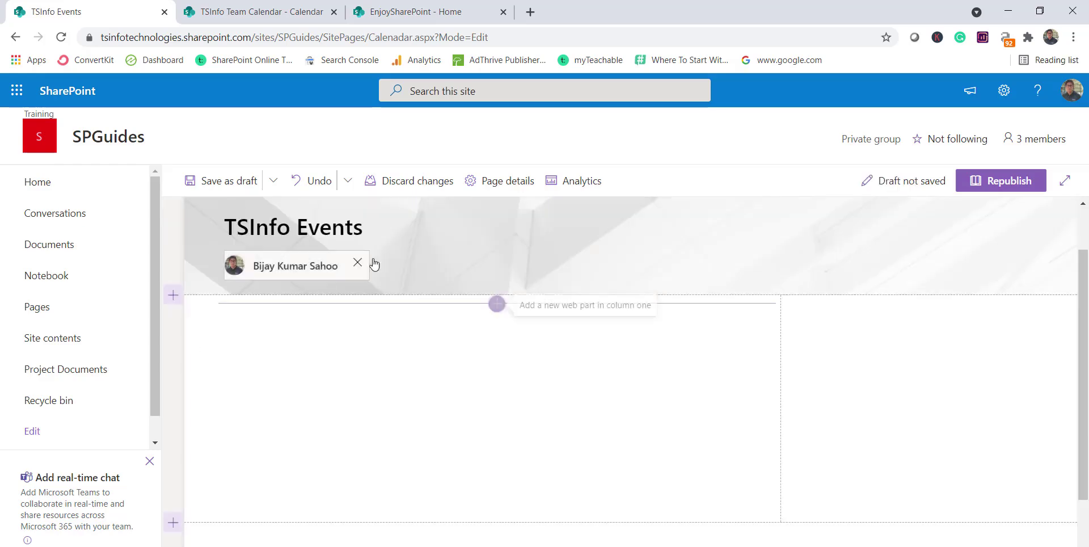
Add an Events web part to the section's wider column and compare its events with the TSInfo Team Calendar
left_click(496, 305)
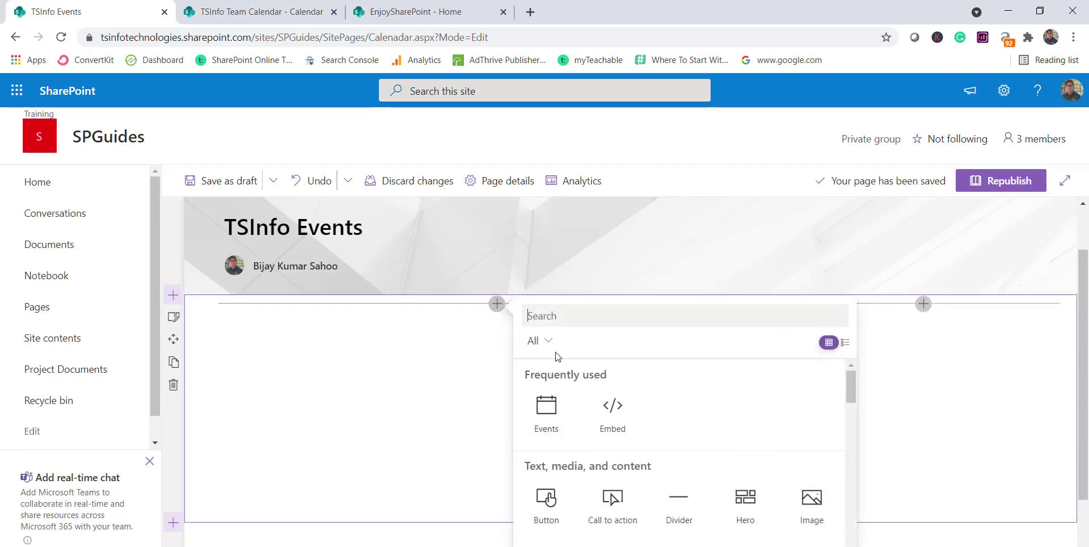
type("eve")
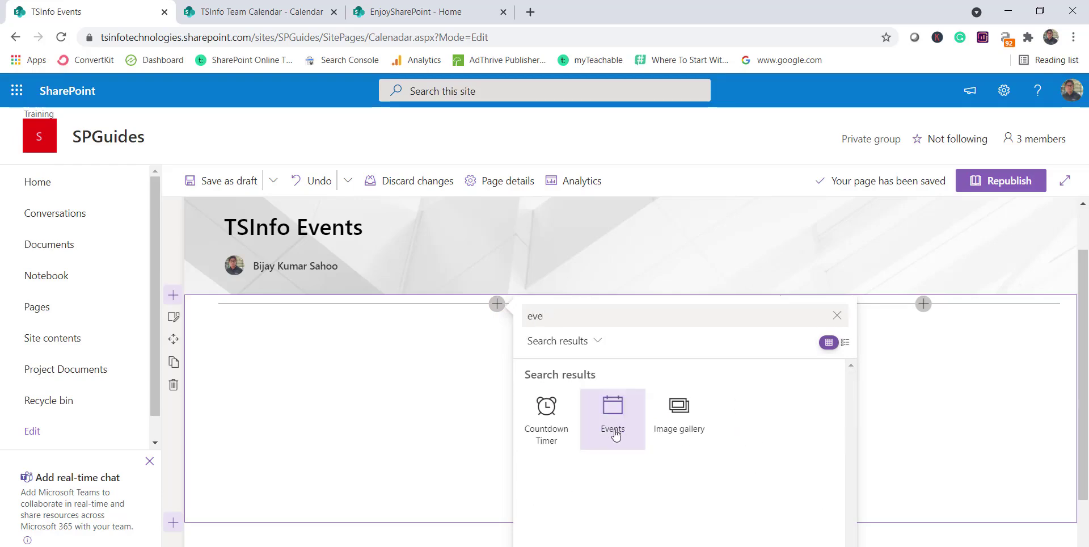
left_click(618, 423)
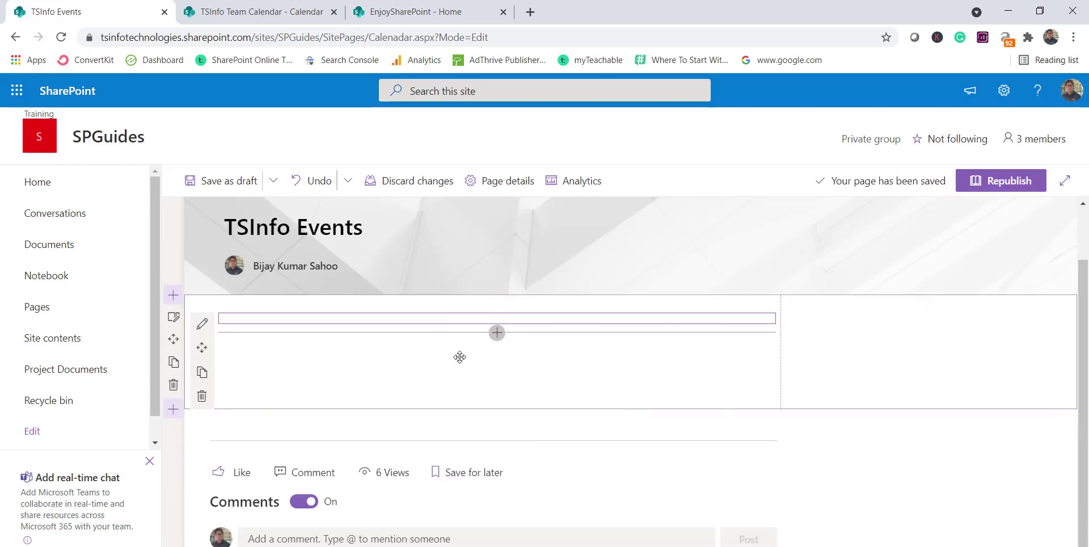
scroll(448, 358, "down", 1)
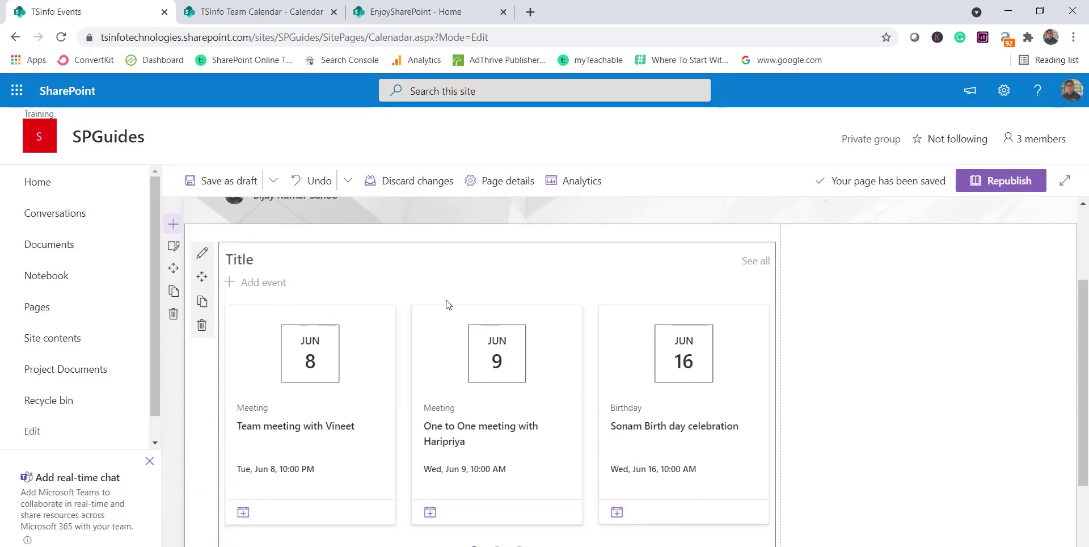
left_click(244, 11)
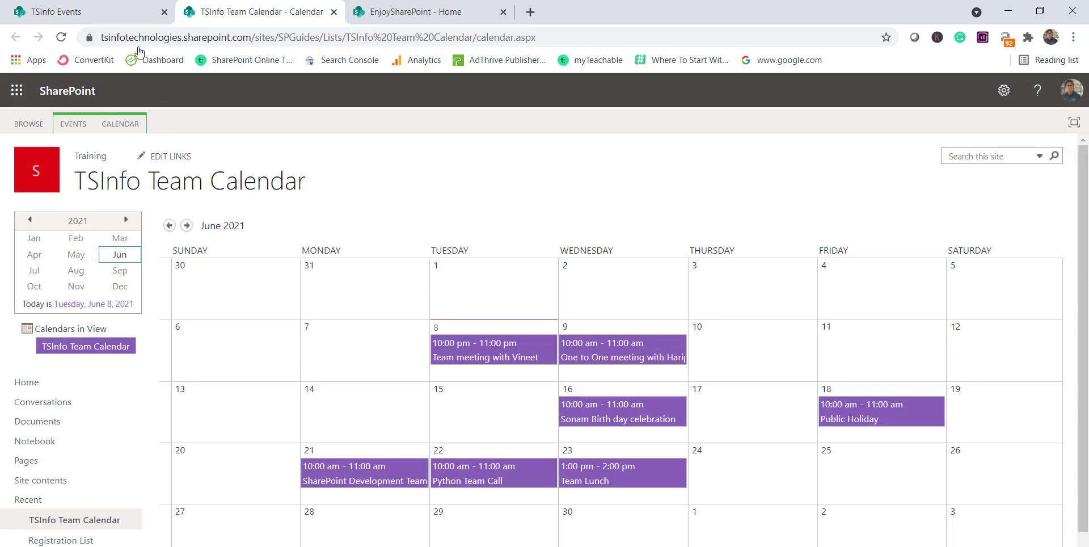
left_click(102, 11)
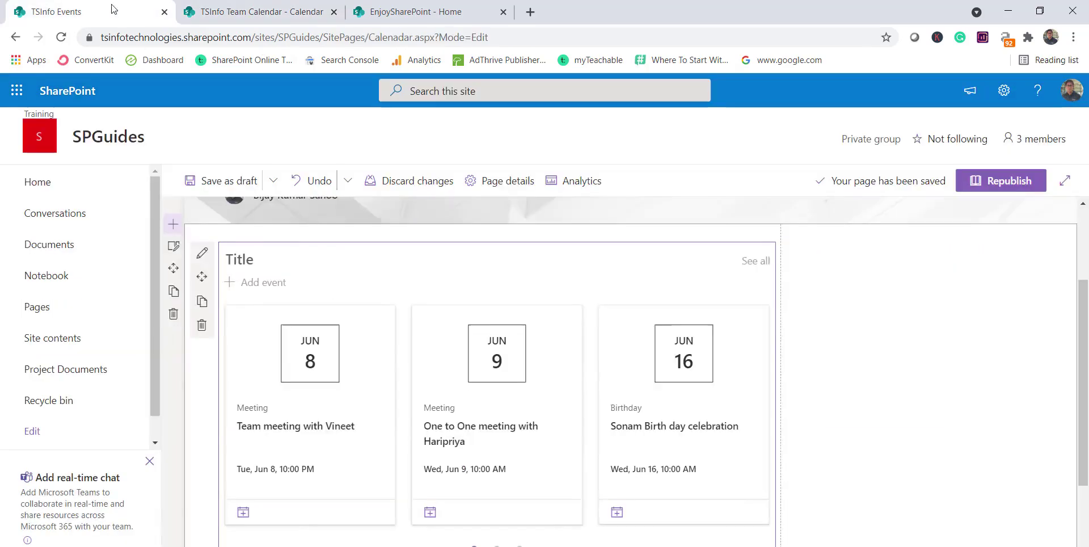
Title the Events web part "TSInfo Team Events" and republish the page
left_click(242, 264)
type("TSInfo")
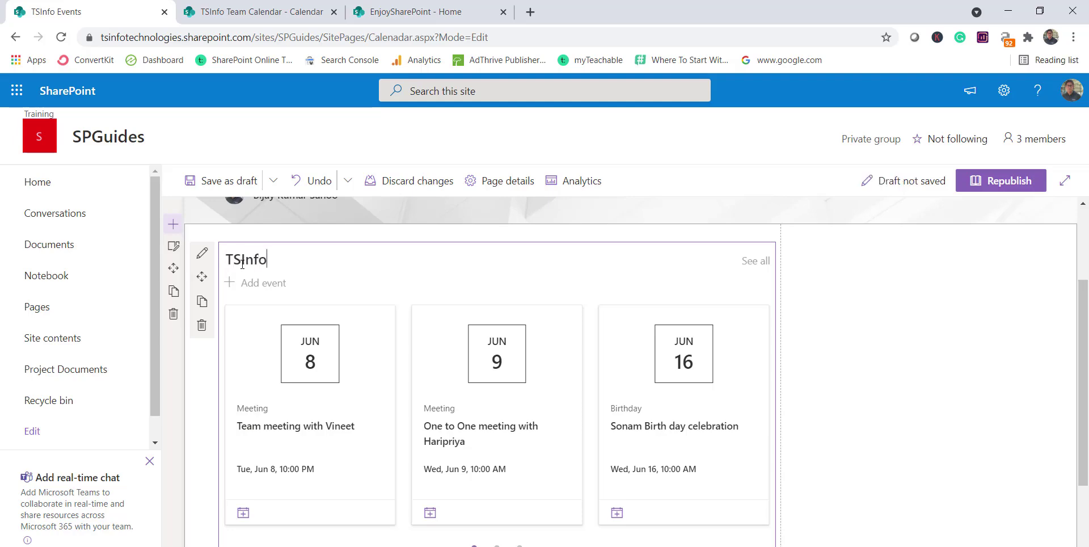
type(" Team Events")
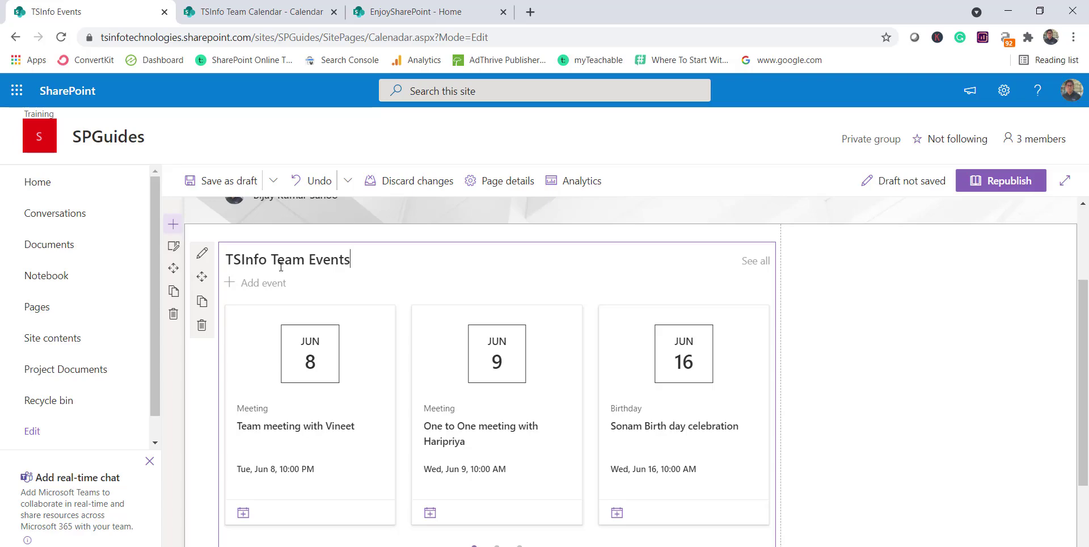
left_click(997, 182)
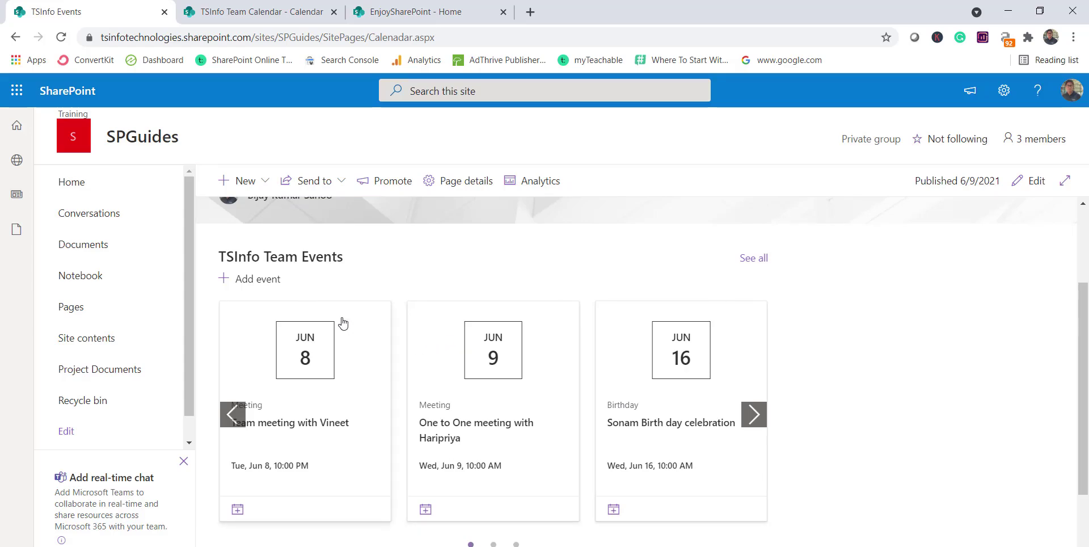
Reopen the page for editing and open the properties of the TSInfo Team Events web part
left_click(1029, 181)
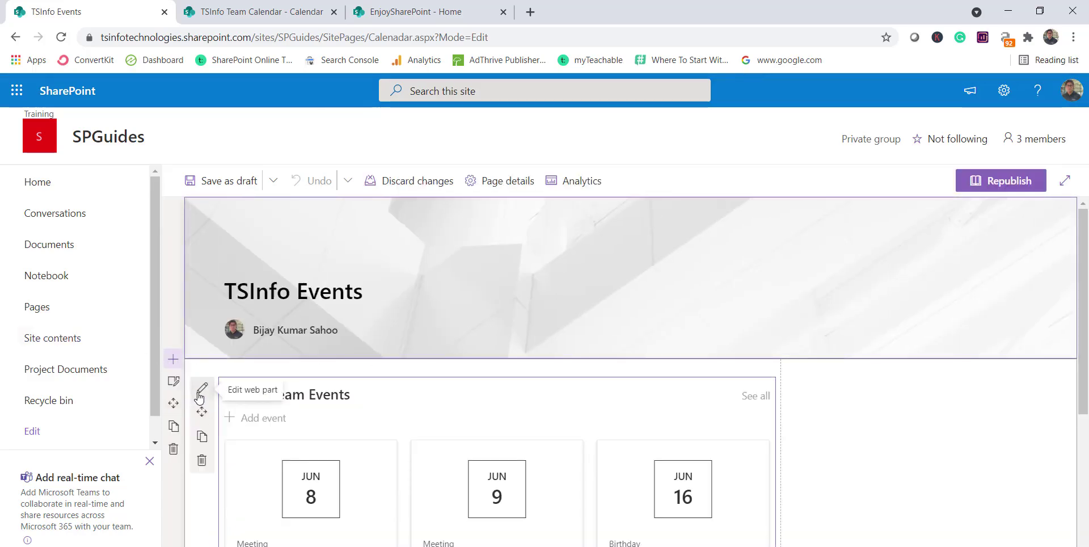
scroll(199, 397, "down", 3)
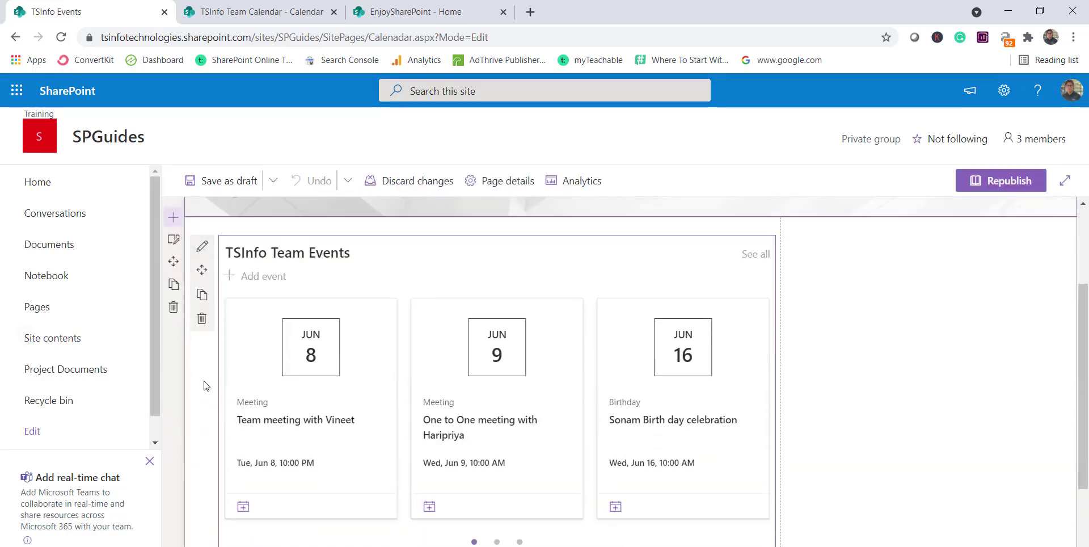
left_click(201, 251)
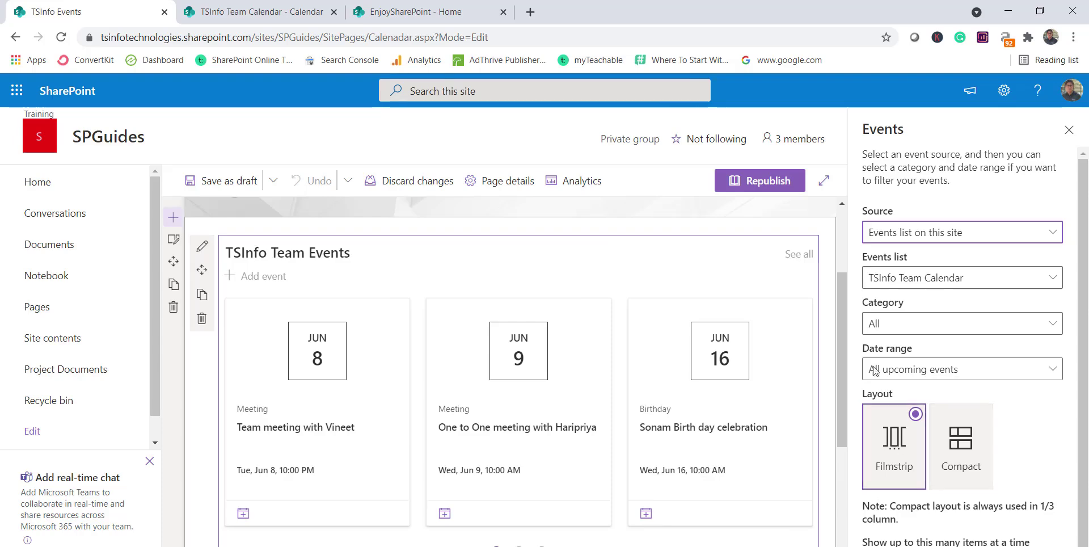
scroll(956, 255, "down", 1)
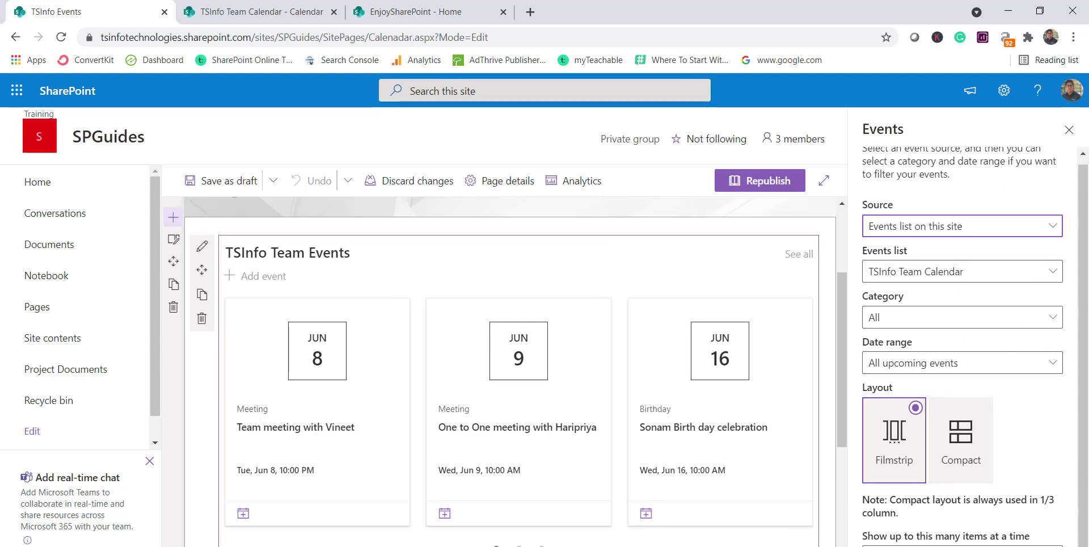
Examine the available Source and Events list options of the Events web part
left_click(900, 237)
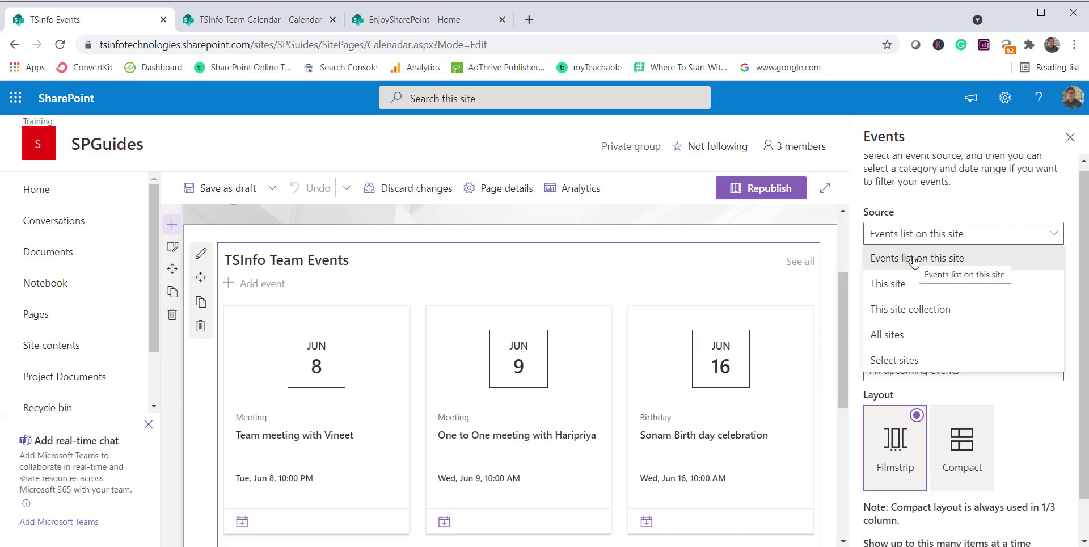
left_click(916, 231)
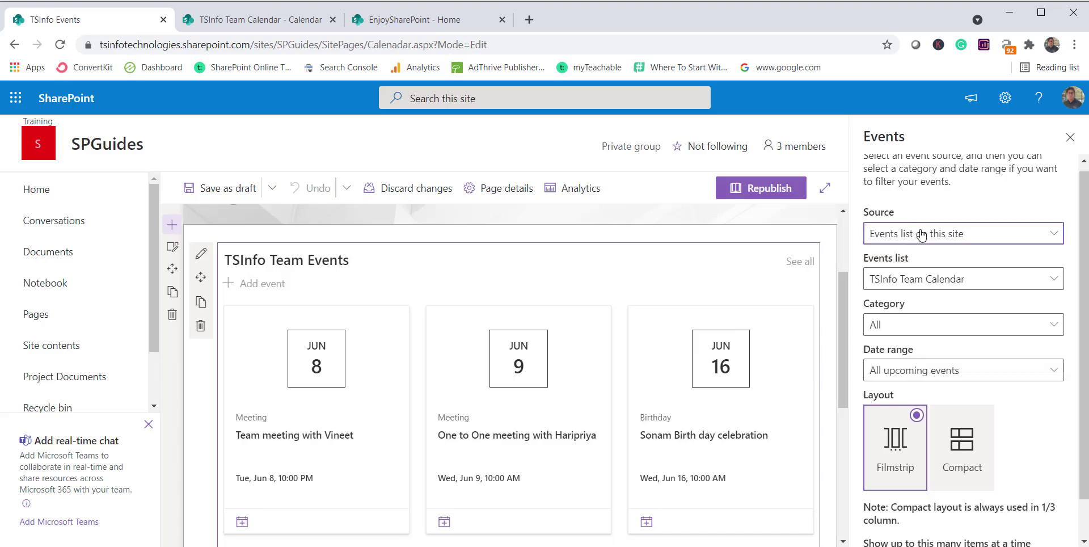
left_click(917, 284)
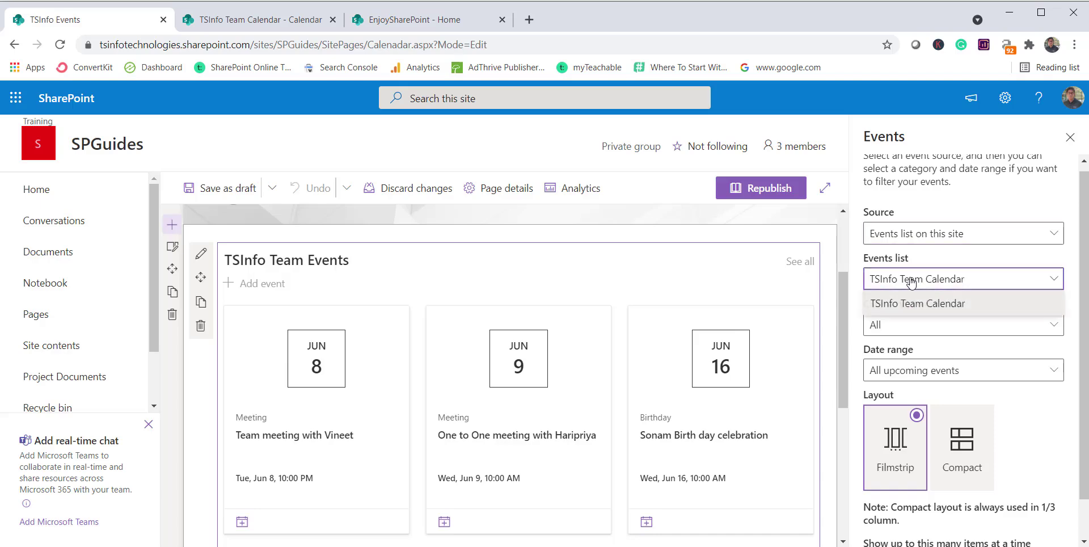
left_click(913, 281)
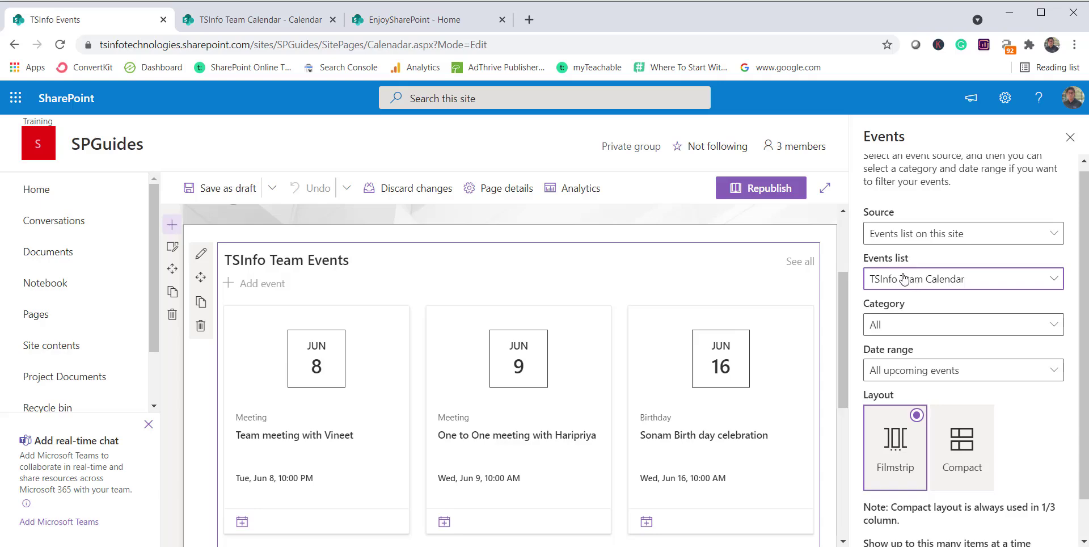
Filter the Events web part to the Birthday category
left_click(913, 332)
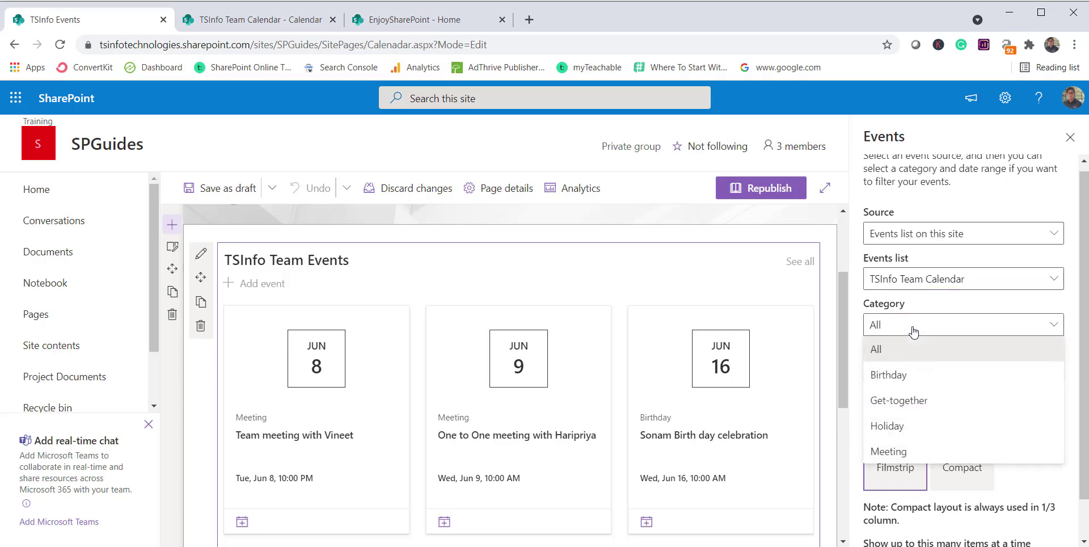
left_click(903, 381)
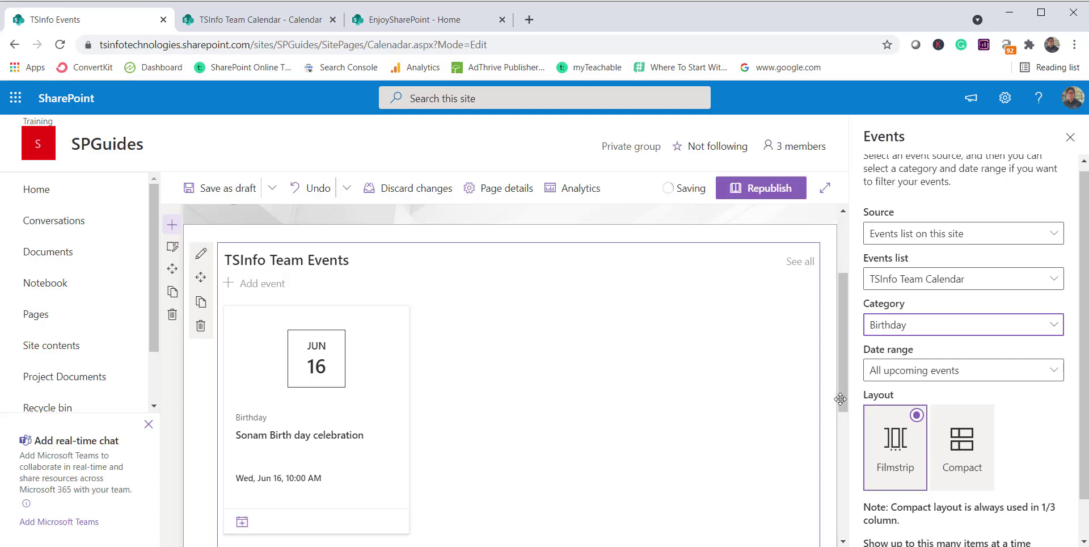
Set the category filter of the TSInfo Team Events web part to All
left_click(926, 331)
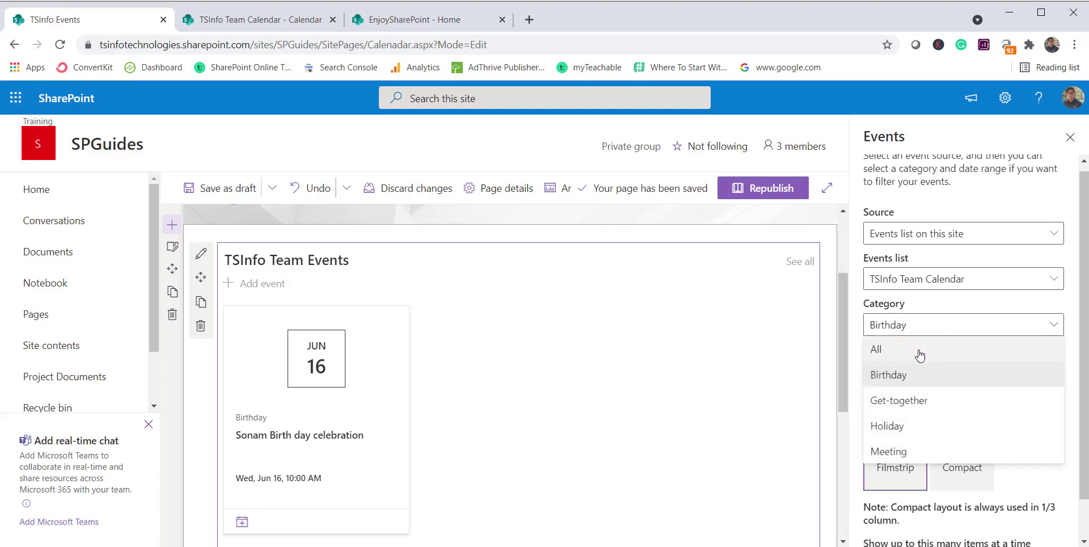
left_click(912, 352)
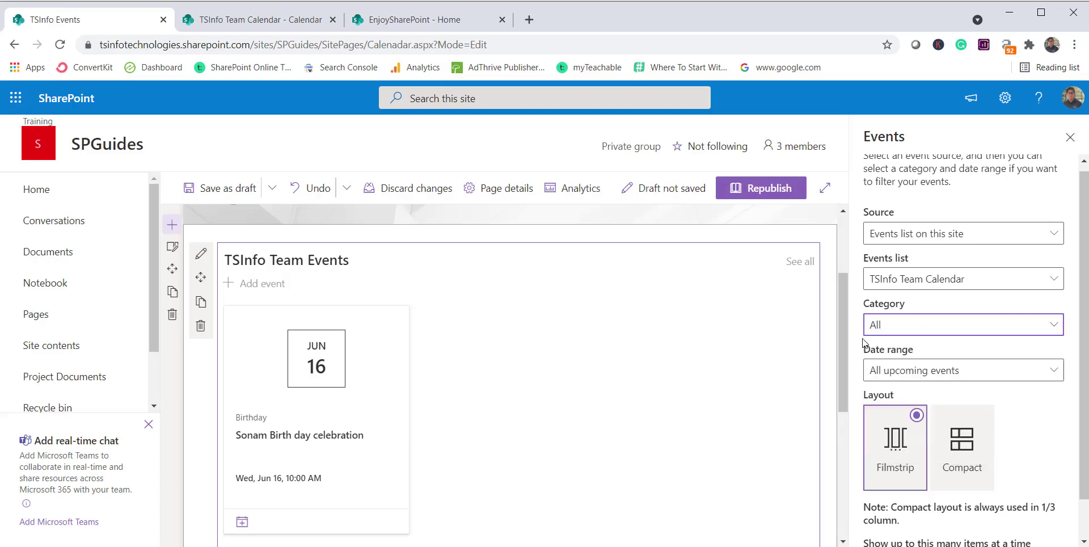
Check the category choices in a new TSInfo Team Calendar item for June 15, cancel it, and return to the TSInfo Events page
left_click(255, 19)
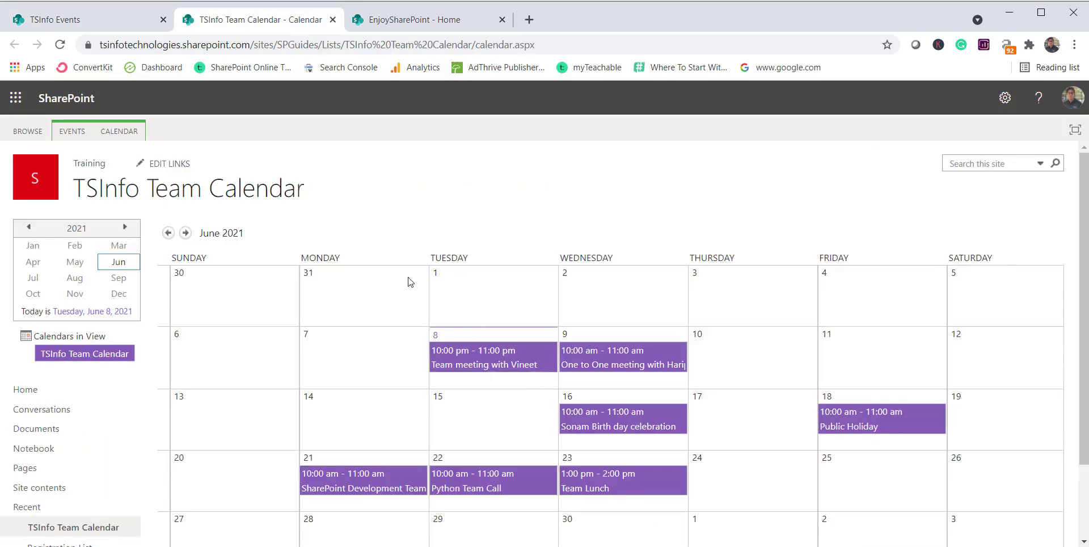
left_click(547, 442)
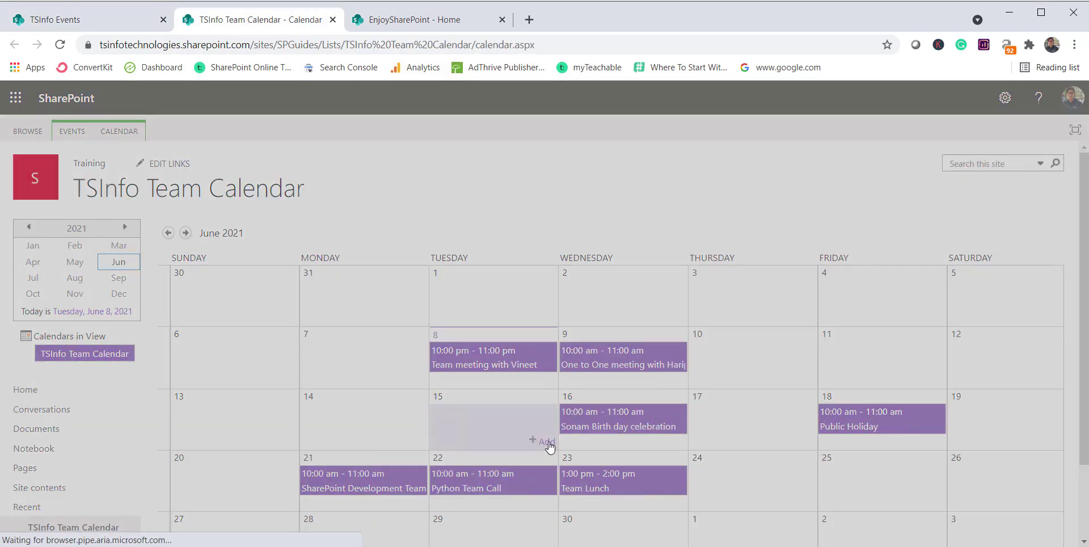
scroll(501, 413, "down", 1)
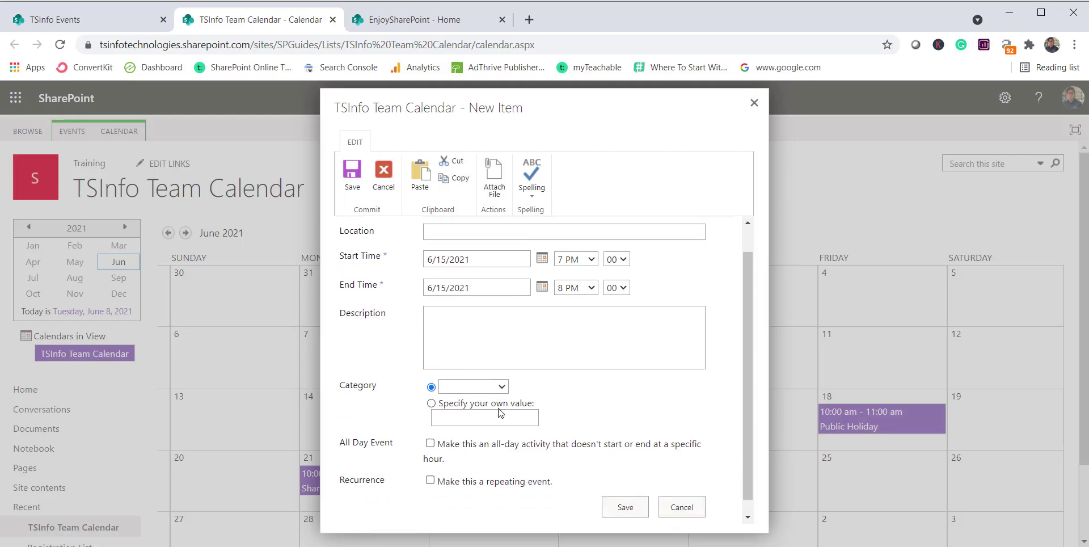
left_click(499, 372)
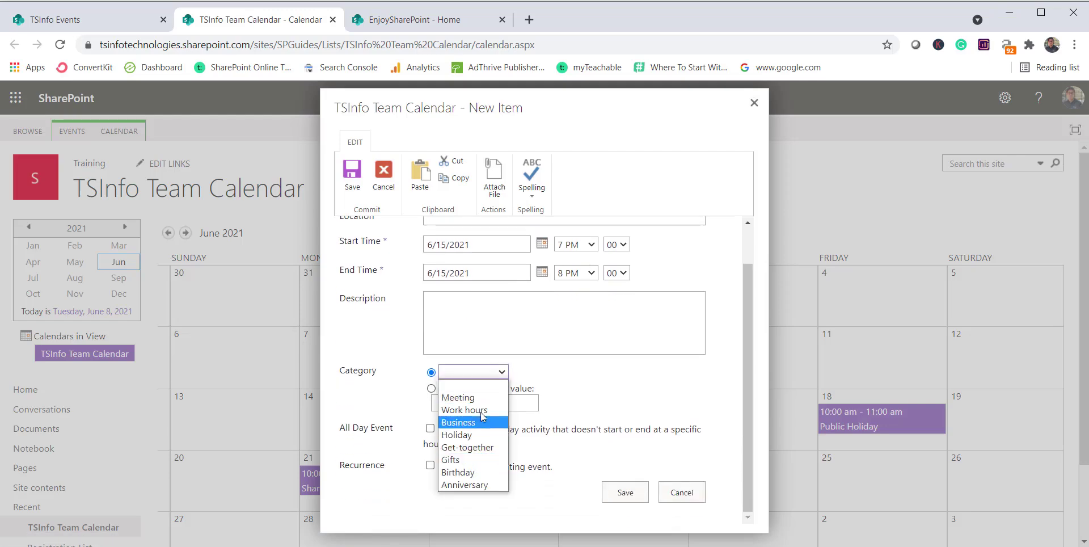
left_click(703, 493)
left_click(91, 19)
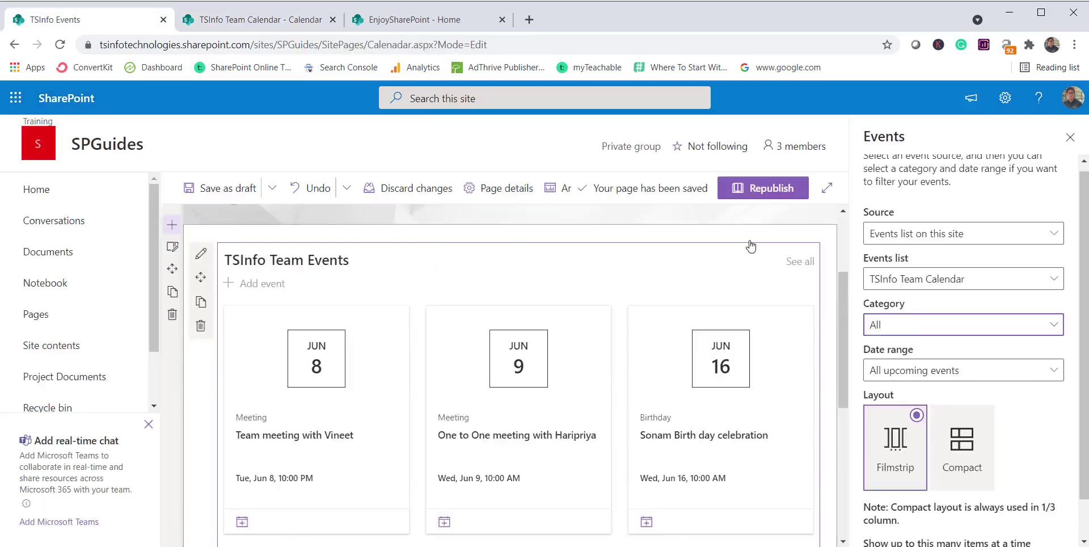
Review the date range choices of the Events web part and set the range to All upcoming events
left_click(969, 374)
scroll(968, 374, "down", 1)
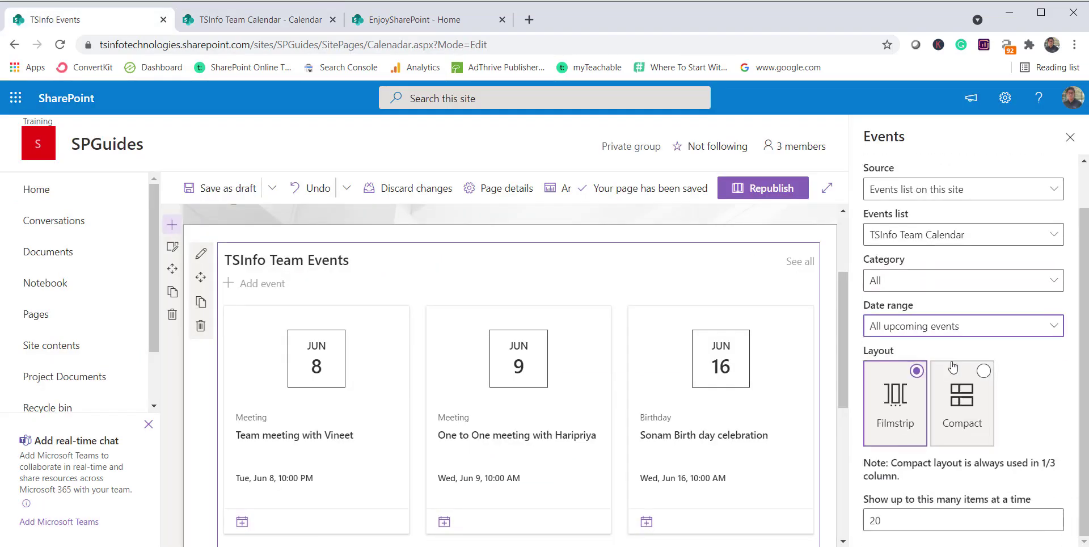
left_click(953, 328)
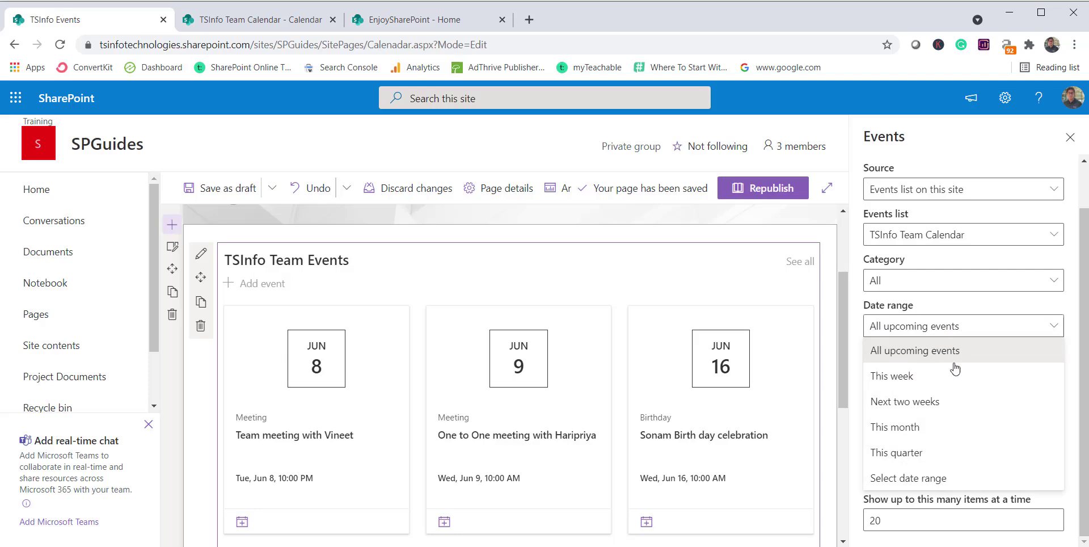
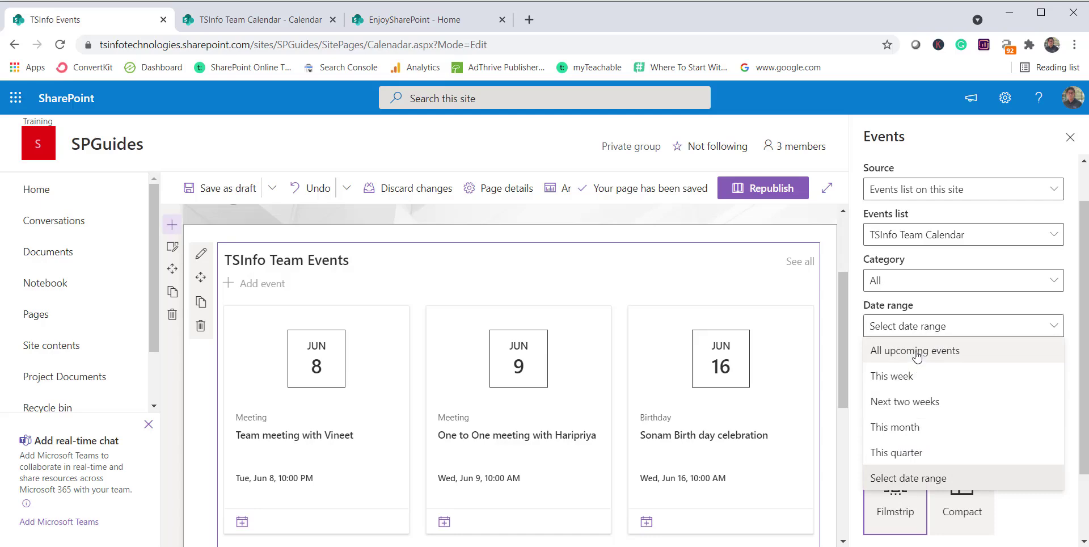
left_click(917, 352)
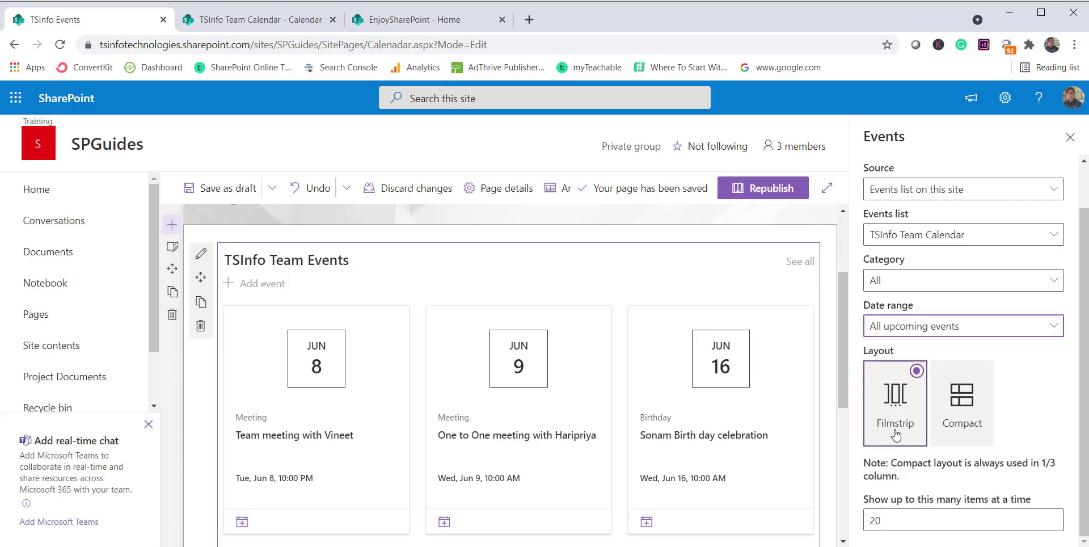
Try the Compact layout on the Events web part, compare it with Filmstrip, and switch back to Filmstrip
left_click(967, 419)
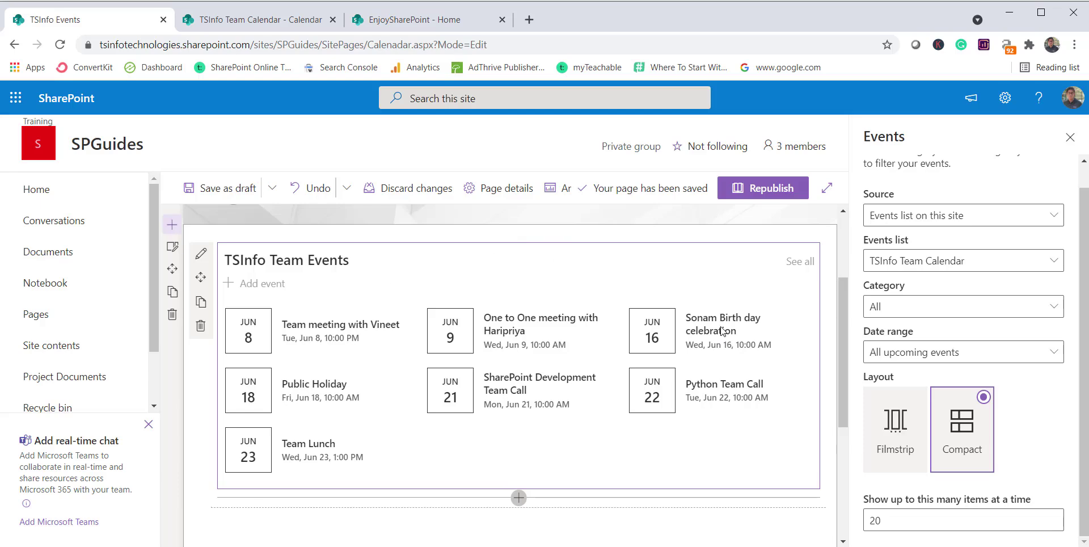
left_click(921, 401)
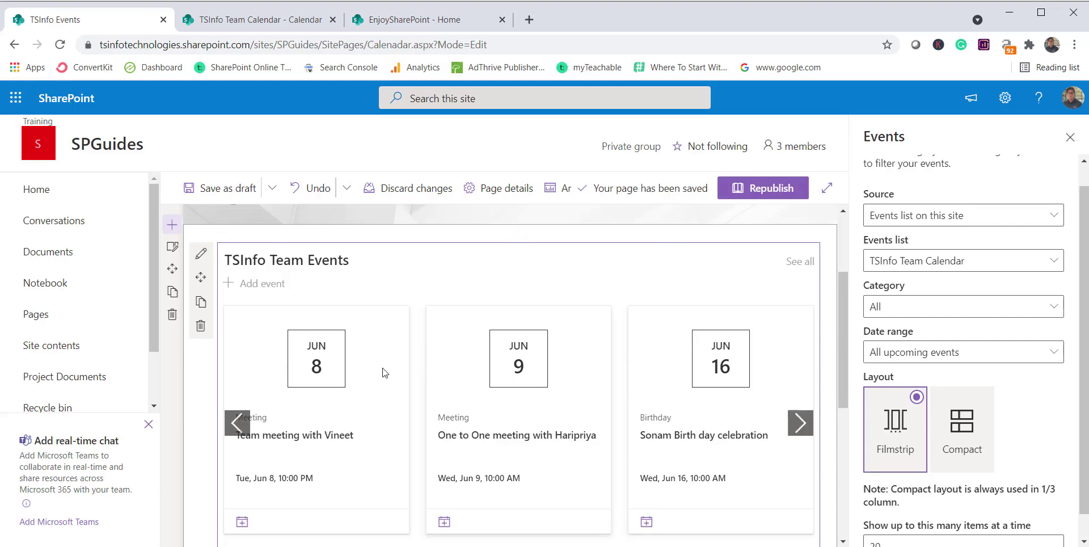
left_click(971, 457)
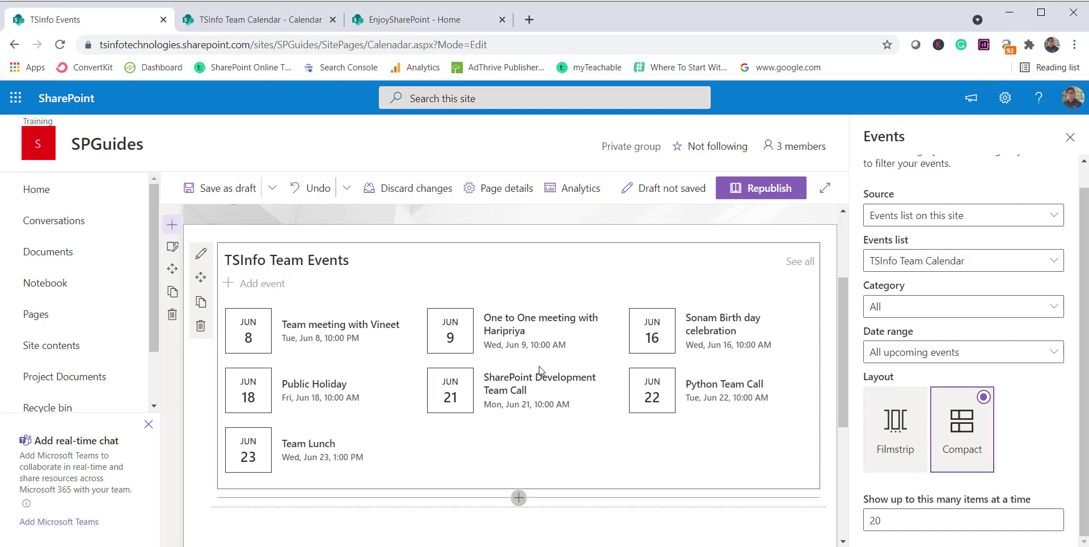
left_click(910, 399)
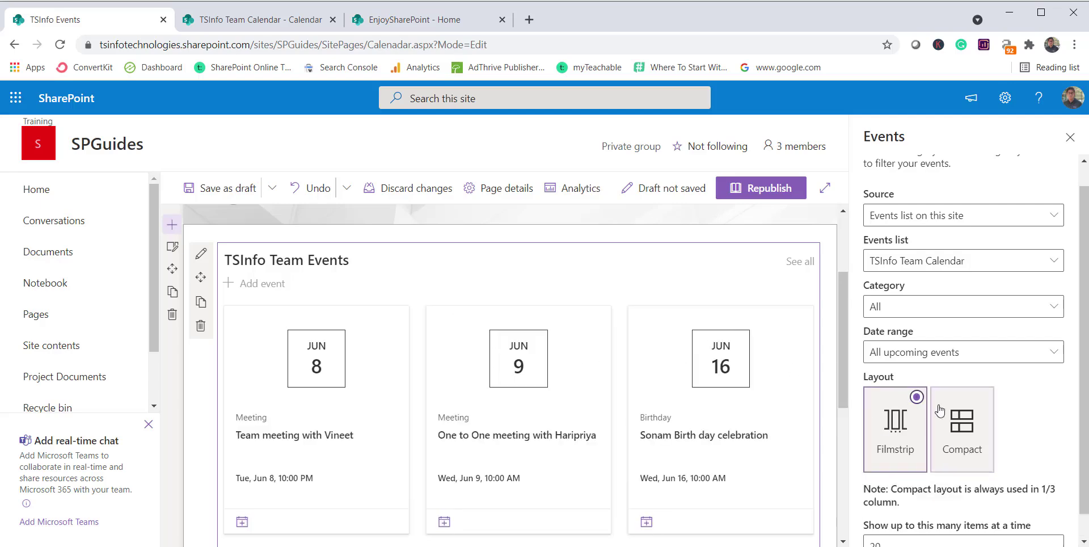
Try a limit of 2000 items shown at a time, restore it to 20, and close the web part properties
scroll(967, 444, "down", 1)
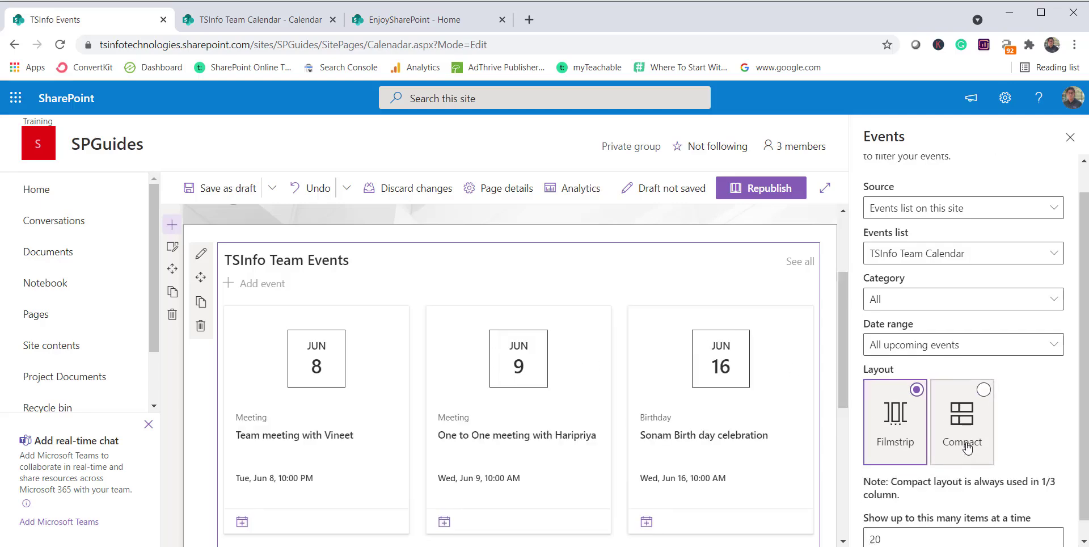
left_click(912, 522)
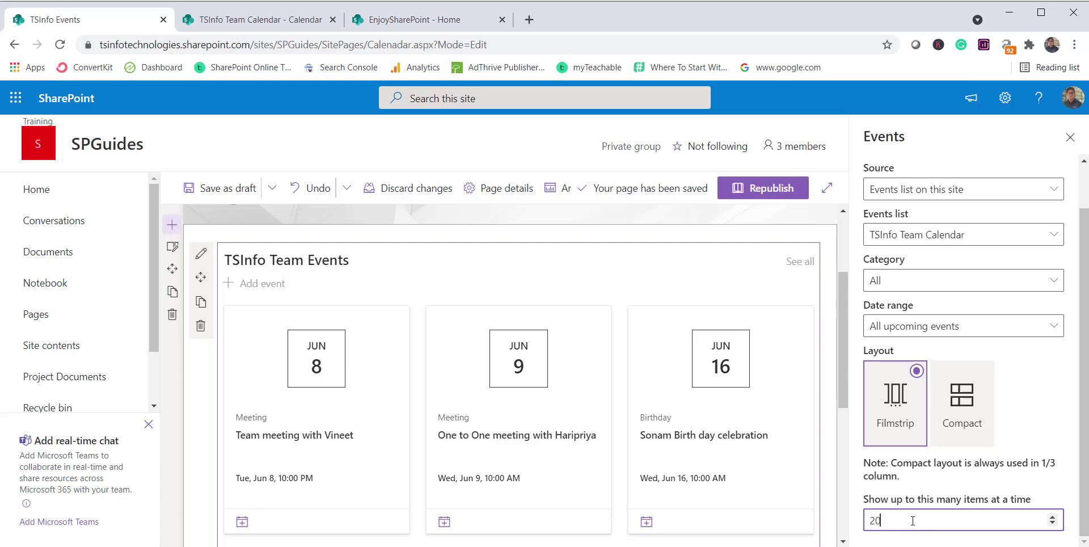
type("000")
scroll(1014, 537, "down", 1)
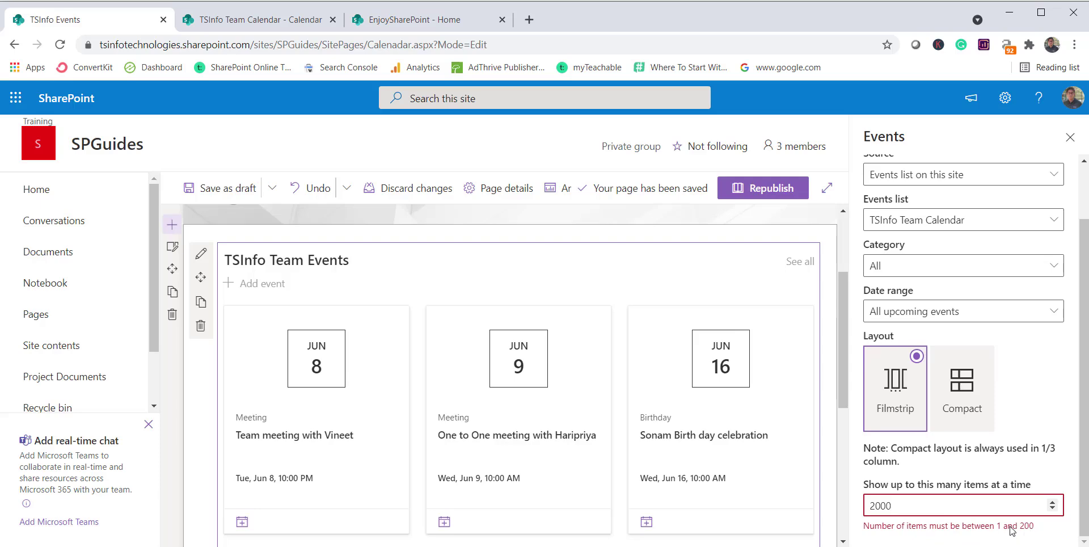
key("BackSpace")
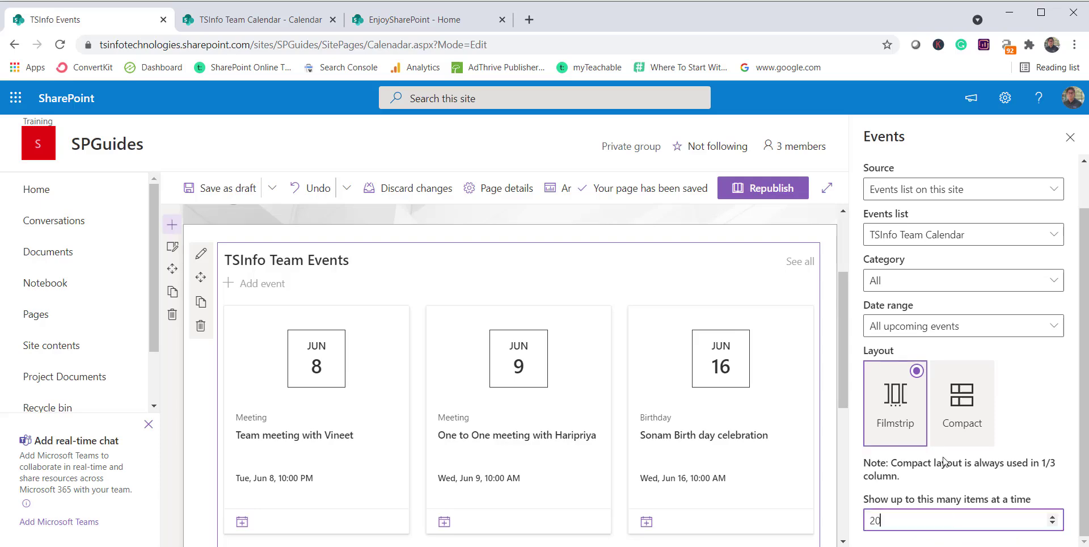
left_click(1069, 137)
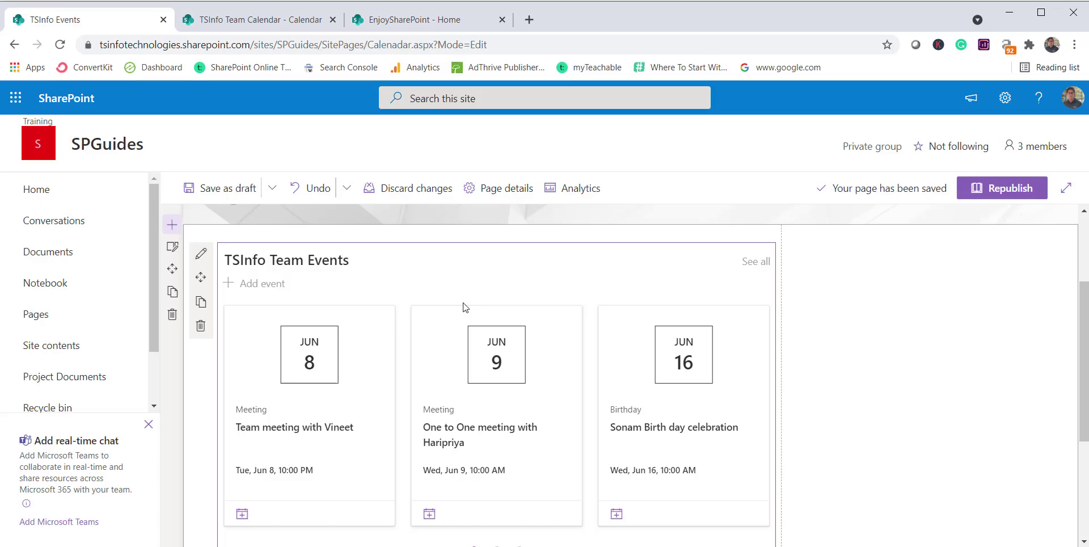
Open the EnjoySharePoint Events calendar from the EnjoySharePoint site's contents to examine its June 2021 events
mouse_move(449, 237)
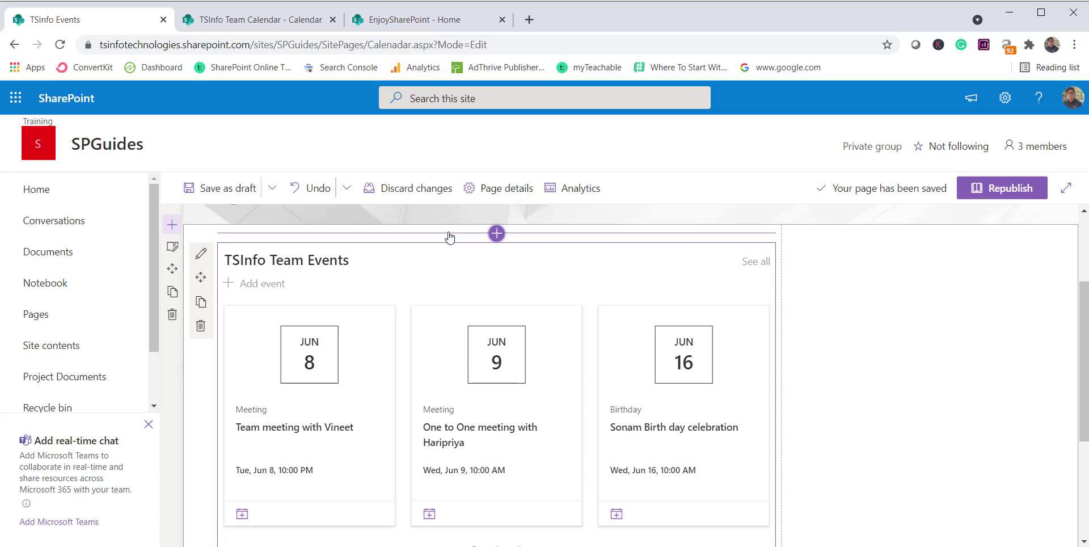
left_click(445, 19)
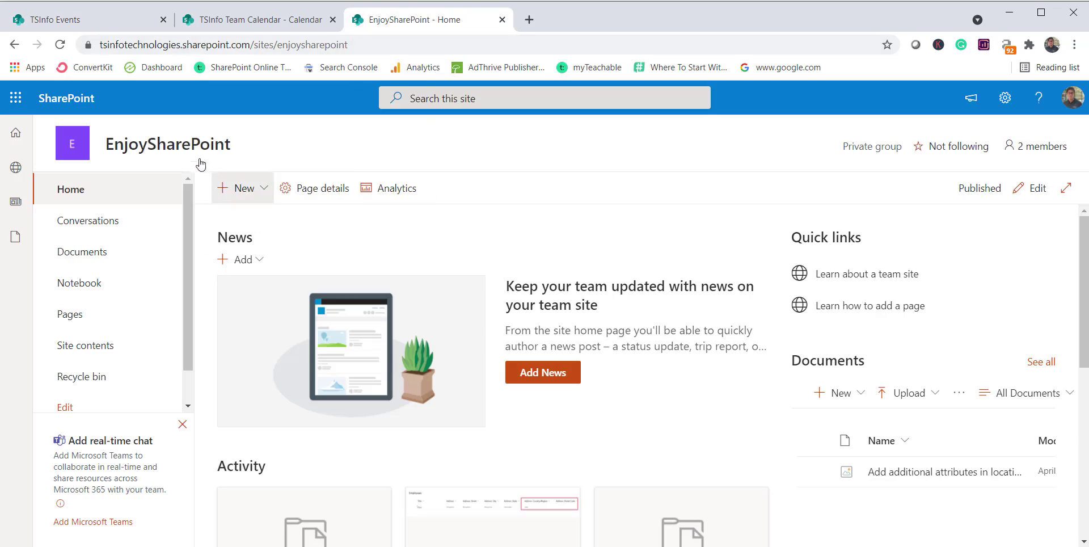
left_click(134, 345)
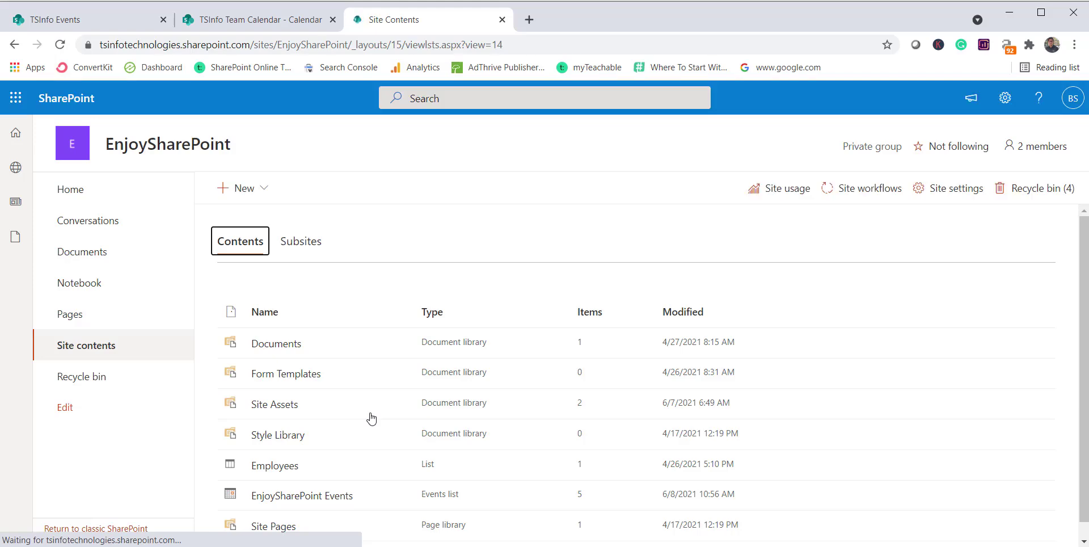
left_click(315, 499)
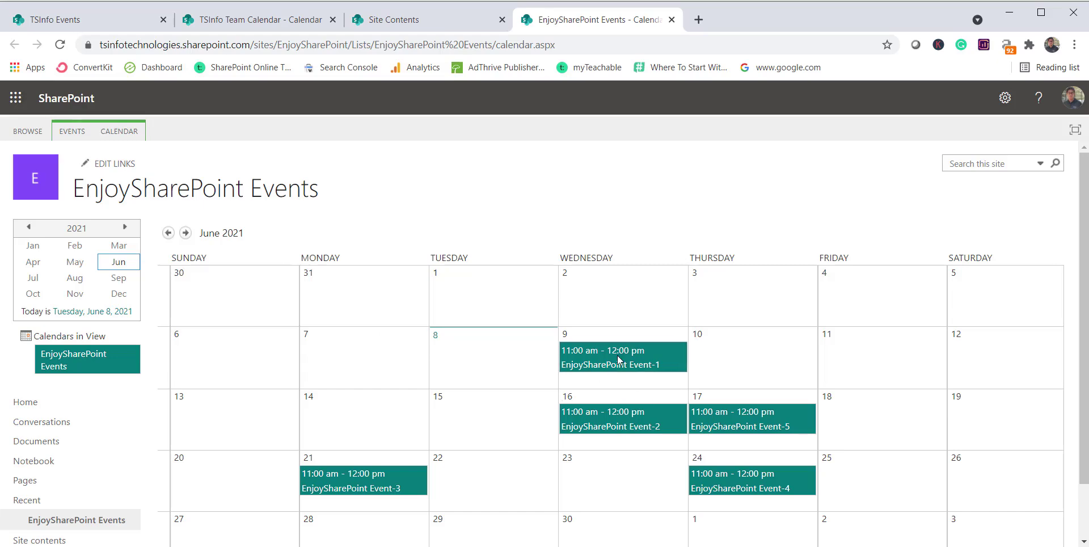
On the TSInfo Events page, set the Events web part source to Select sites and include SPGuides and EnjoySharePoint
left_click(122, 30)
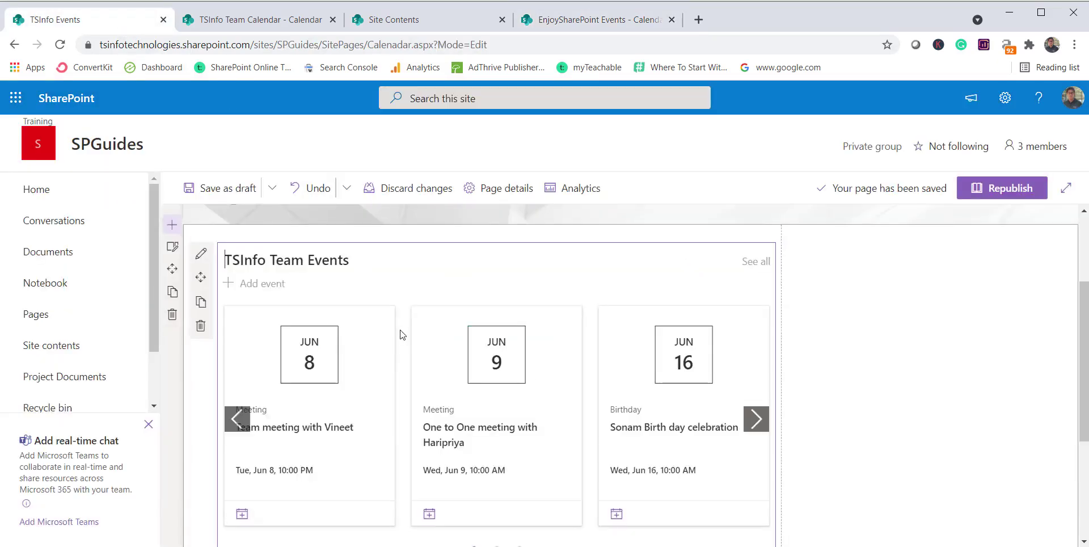
left_click(202, 254)
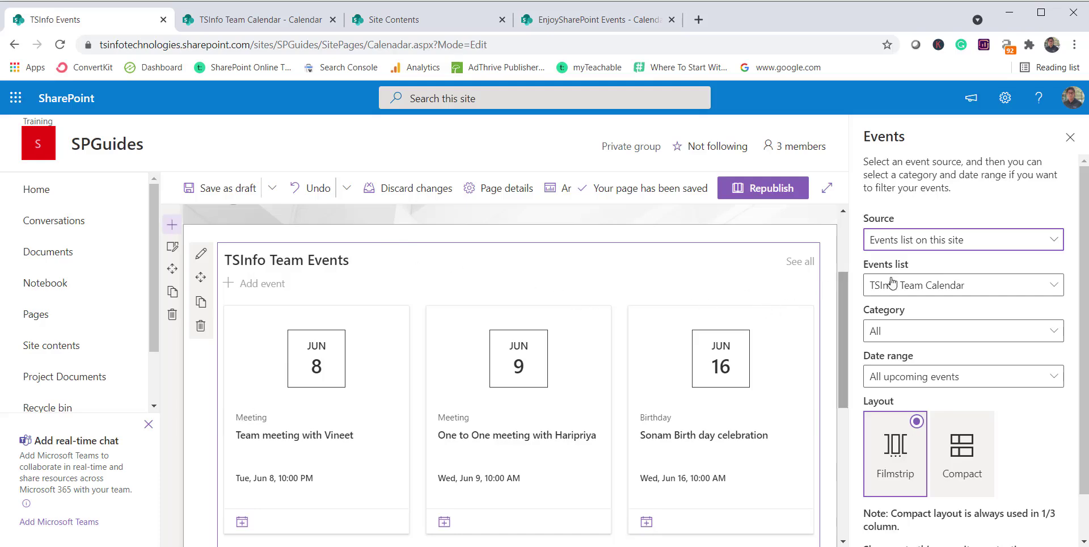
left_click(923, 240)
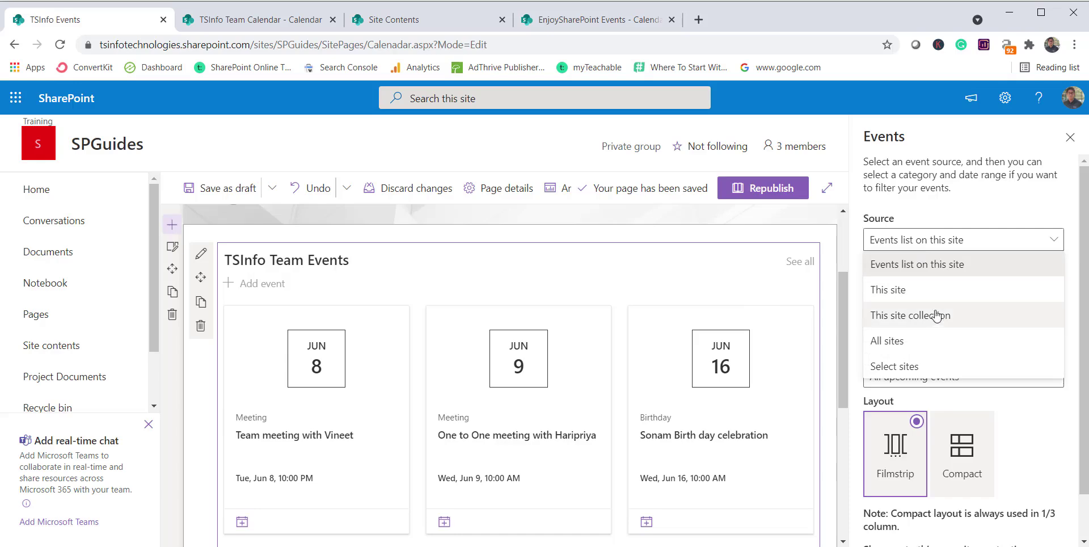
left_click(921, 364)
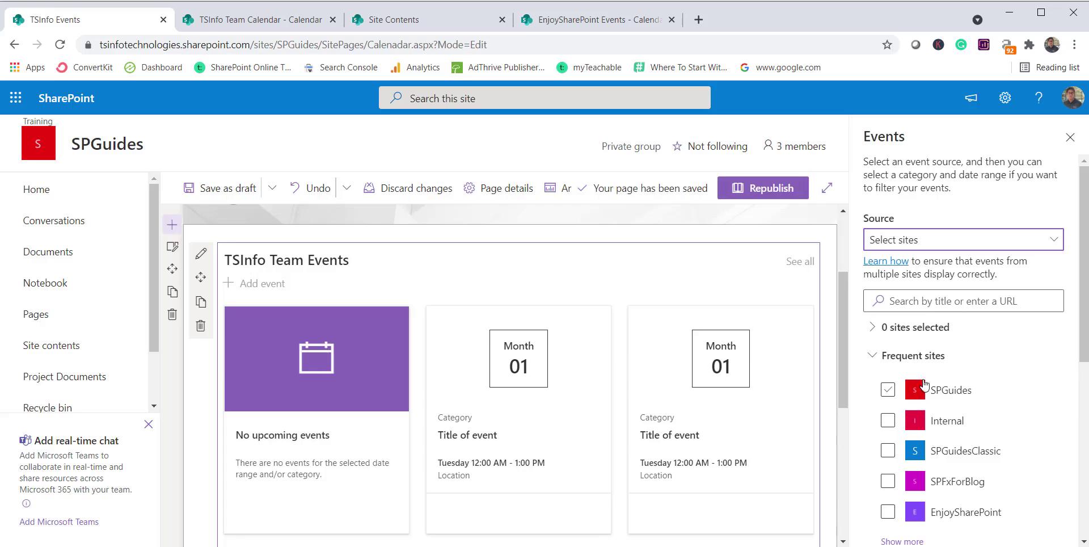
scroll(923, 379, "down", 2)
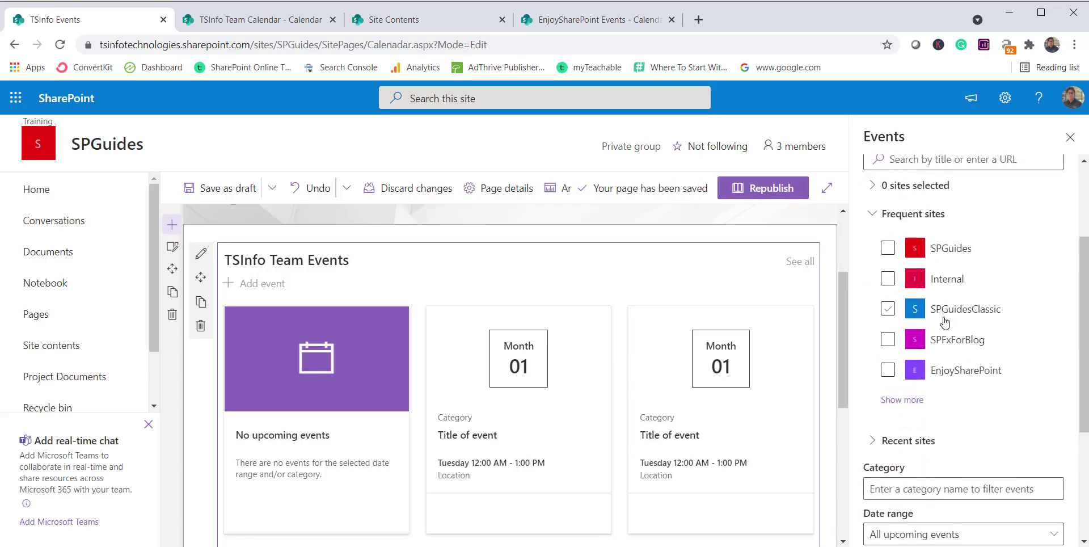
scroll(944, 322, "up", 2)
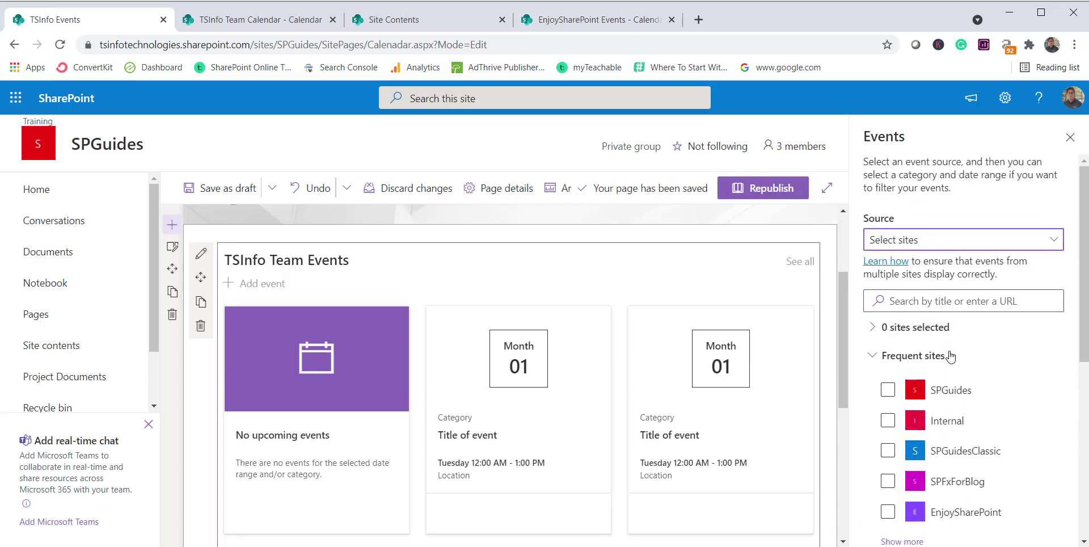
scroll(950, 356, "down", 2)
left_click(888, 250)
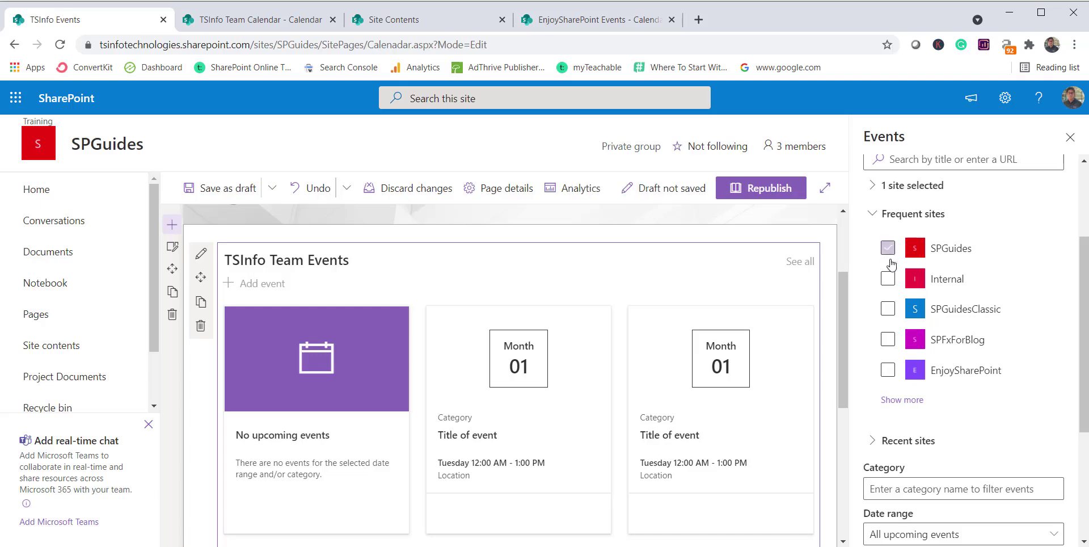
left_click(888, 370)
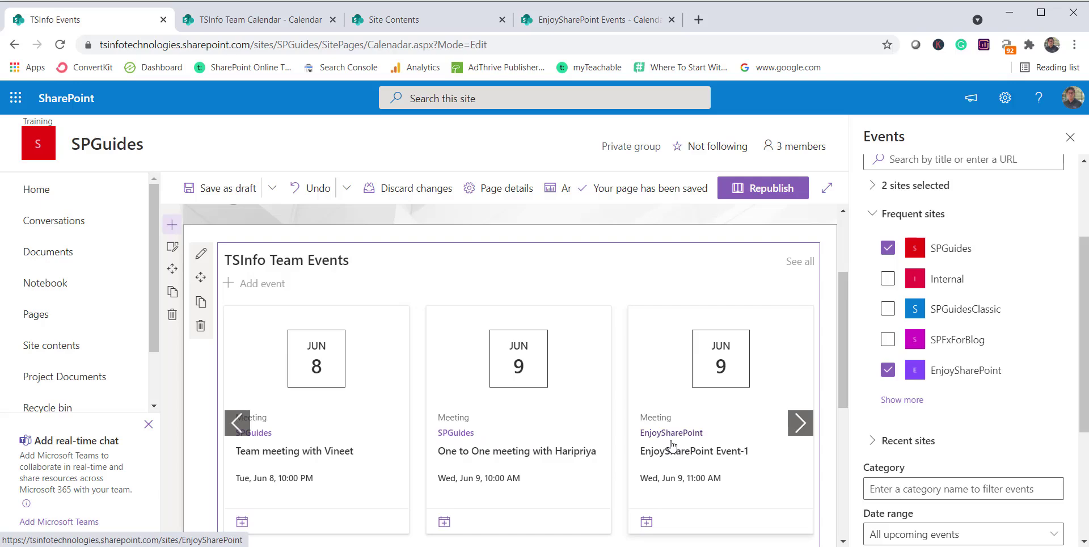
left_click(800, 423)
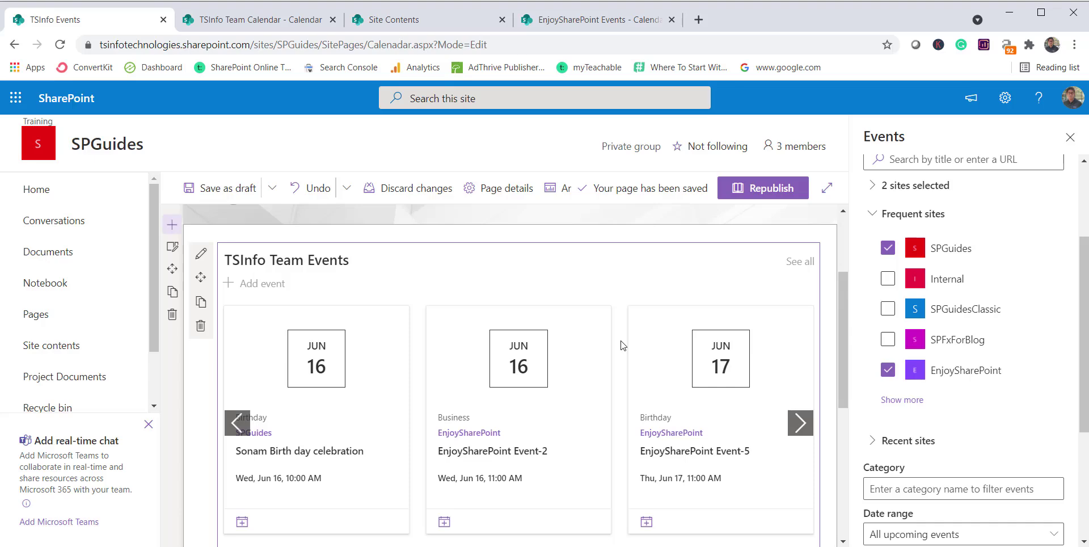
Try filtering the Events web part by the category text "Bir", and clear the category filter again
left_click(873, 215)
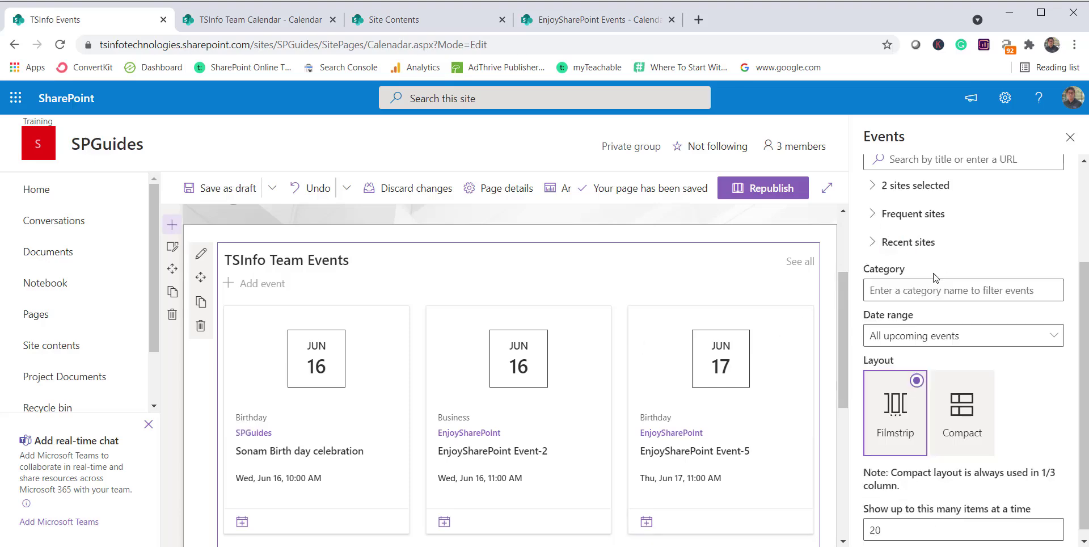
left_click(887, 290)
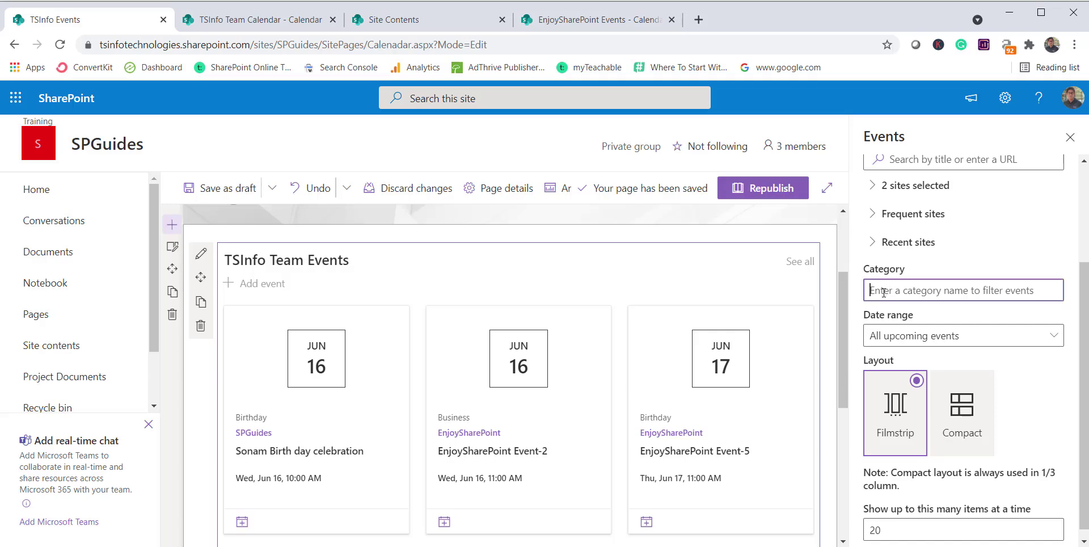
type("Bir")
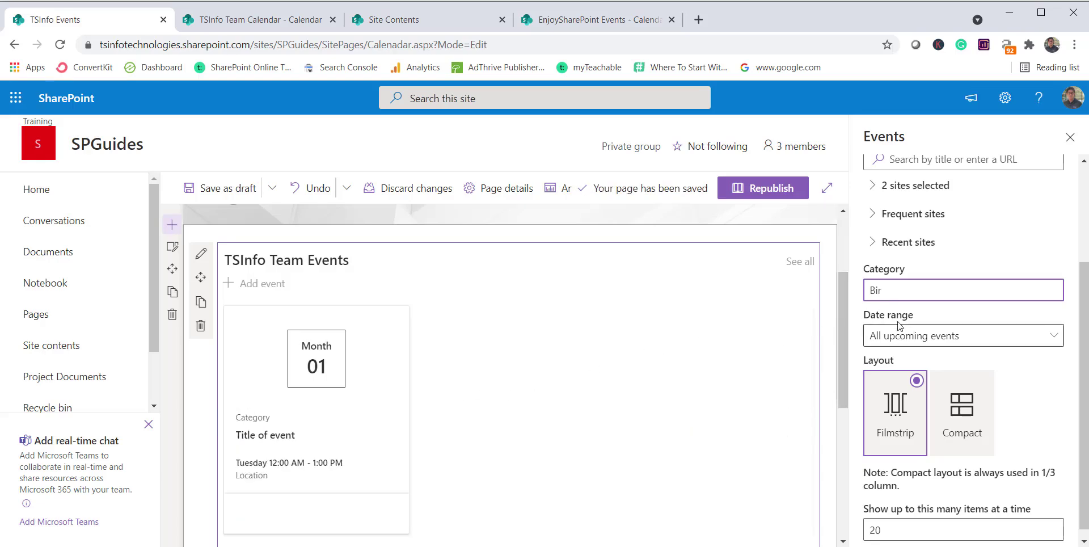
double_click(882, 290)
key("BackSpace")
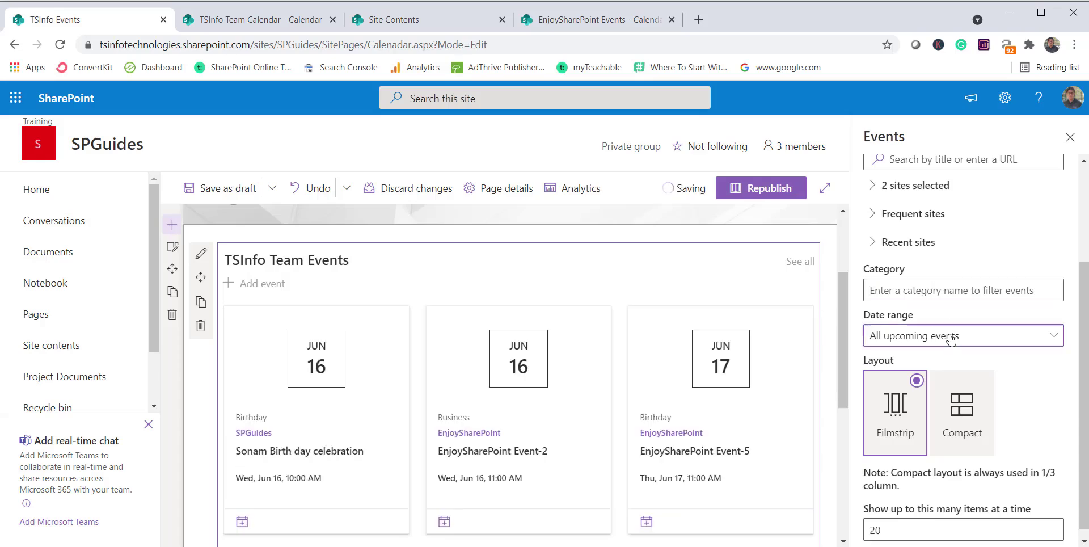
Keep the Events web part's date range at All upcoming events and republish the TSInfo Events page
left_click(951, 339)
left_click(947, 351)
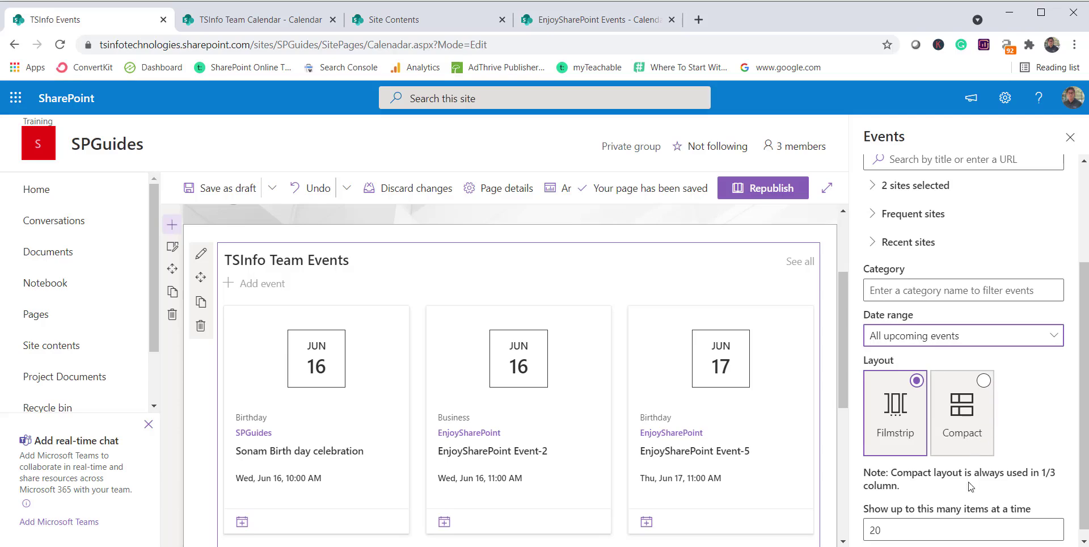
scroll(962, 517, "down", 1)
scroll(962, 461, "up", 3)
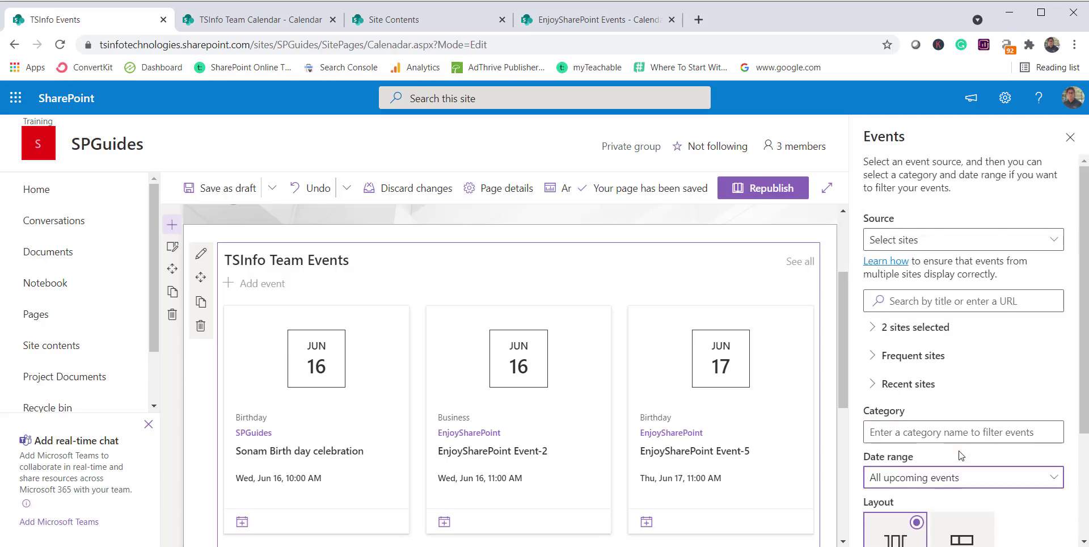
left_click(771, 193)
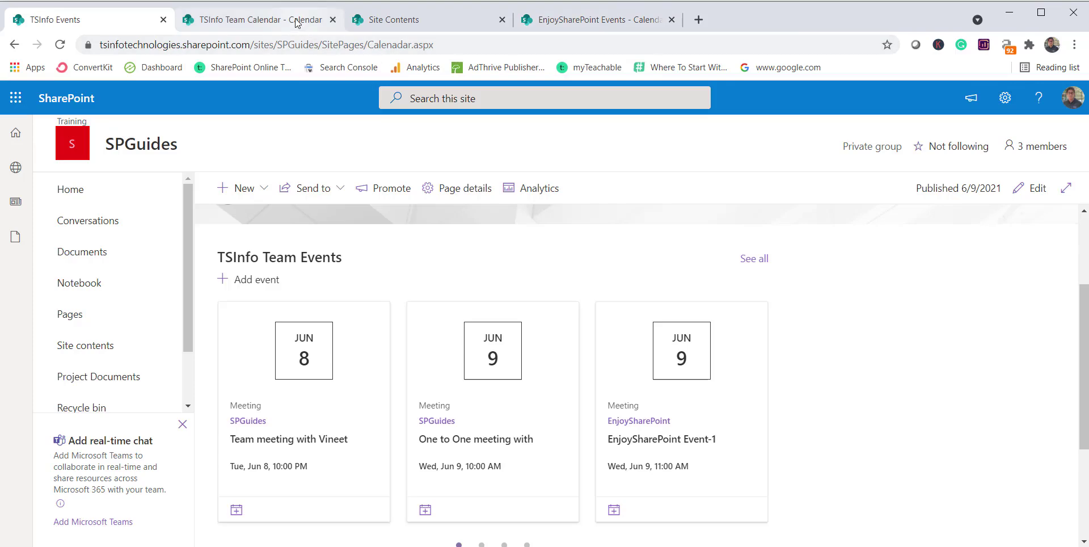
Switch to the Blog file in Notepad and examine the iframe code and the calendar URL used as its source
key("alt+Tab")
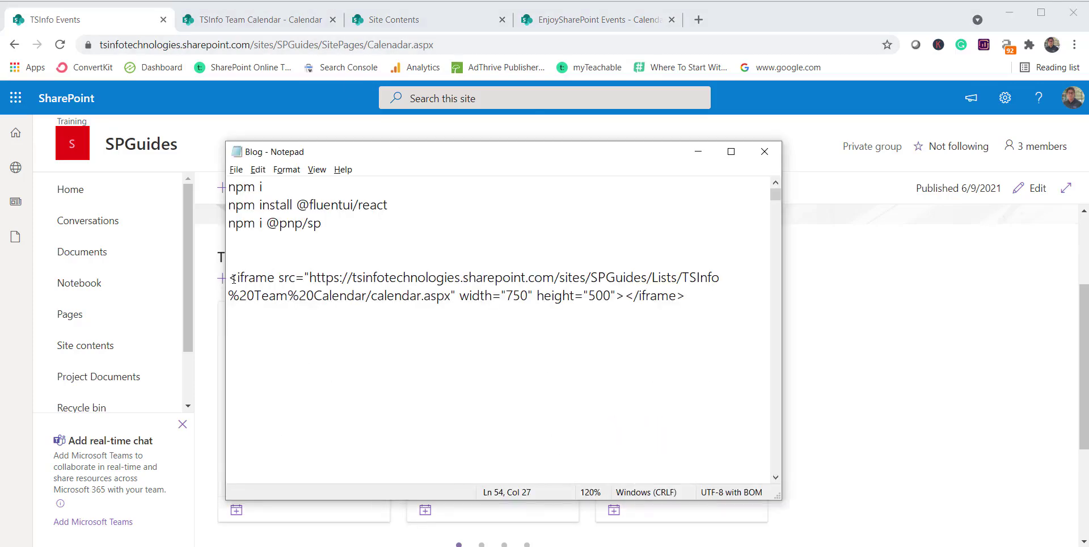
left_click(229, 277)
left_click_drag(233, 281, 704, 299)
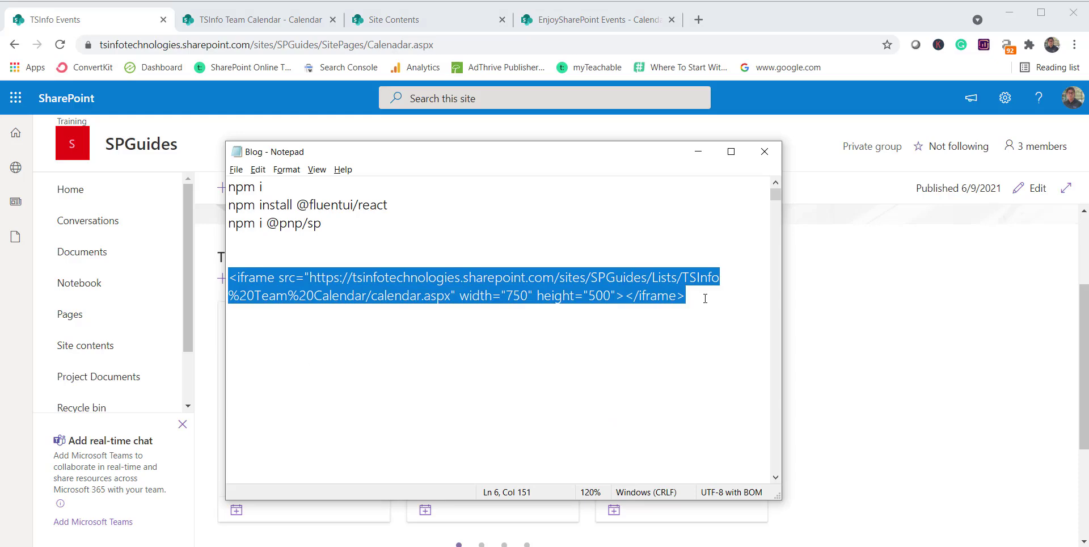
left_click(551, 338)
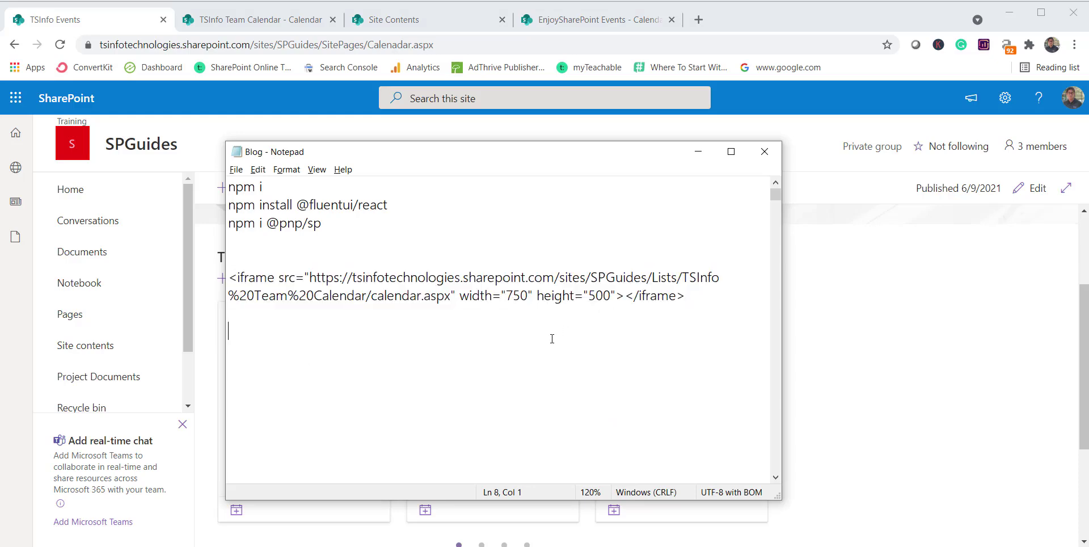
left_click_drag(311, 276, 451, 296)
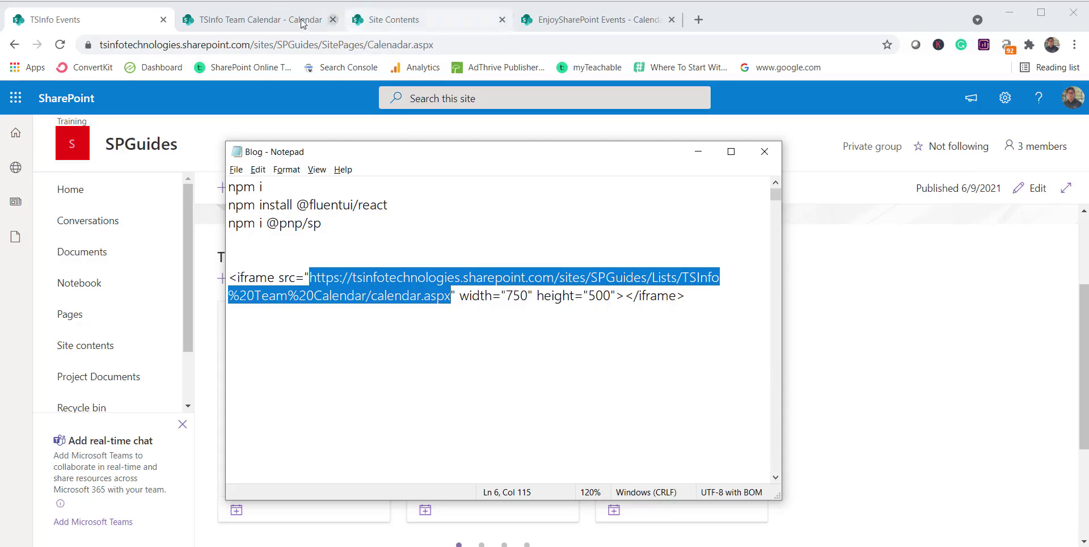
Check the TSInfo Team Calendar page's address in the browser, and copy the complete iframe code from the Blog file in Notepad
left_click(323, 20)
left_click(371, 45)
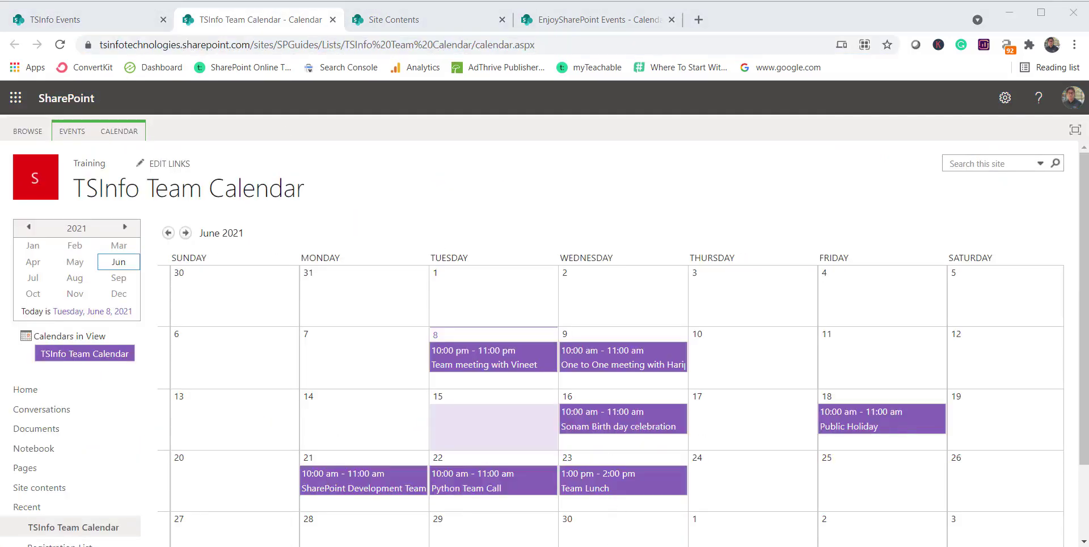
left_click(353, 312)
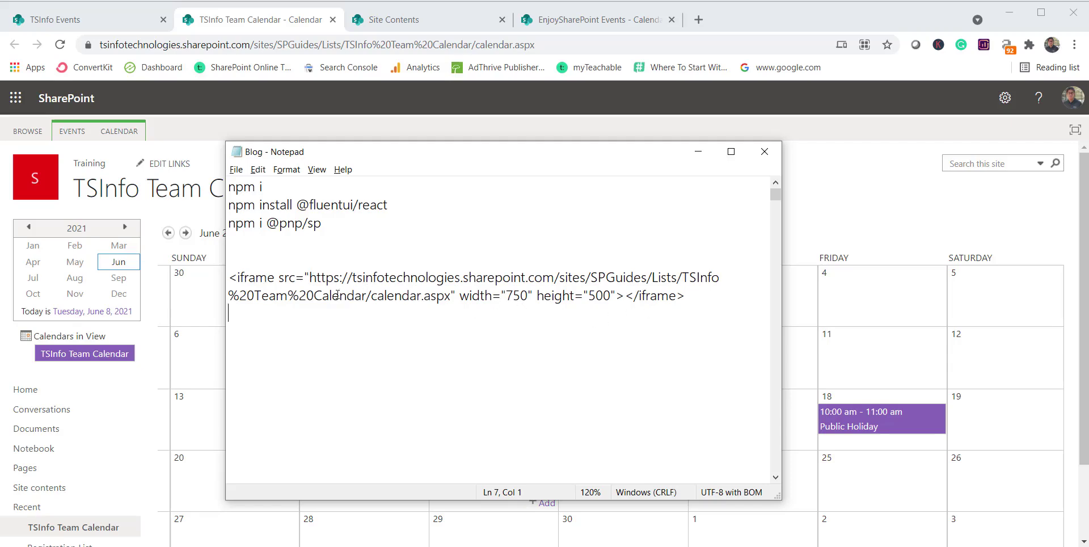
left_click_drag(229, 277, 708, 288)
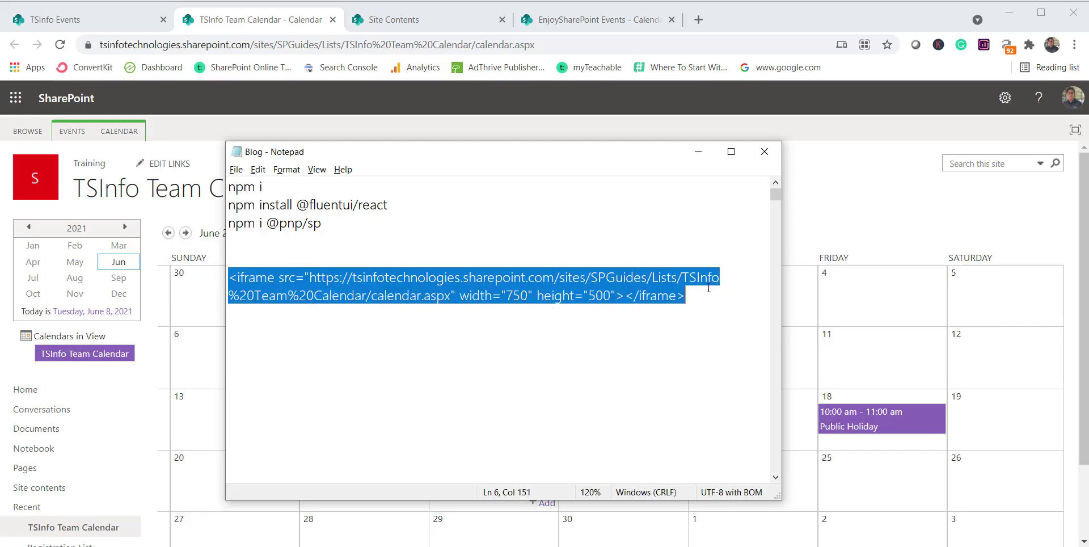
Return to the TSInfo Events page in the browser, edit it, and add an Embed web part below the Events web part
left_click(77, 29)
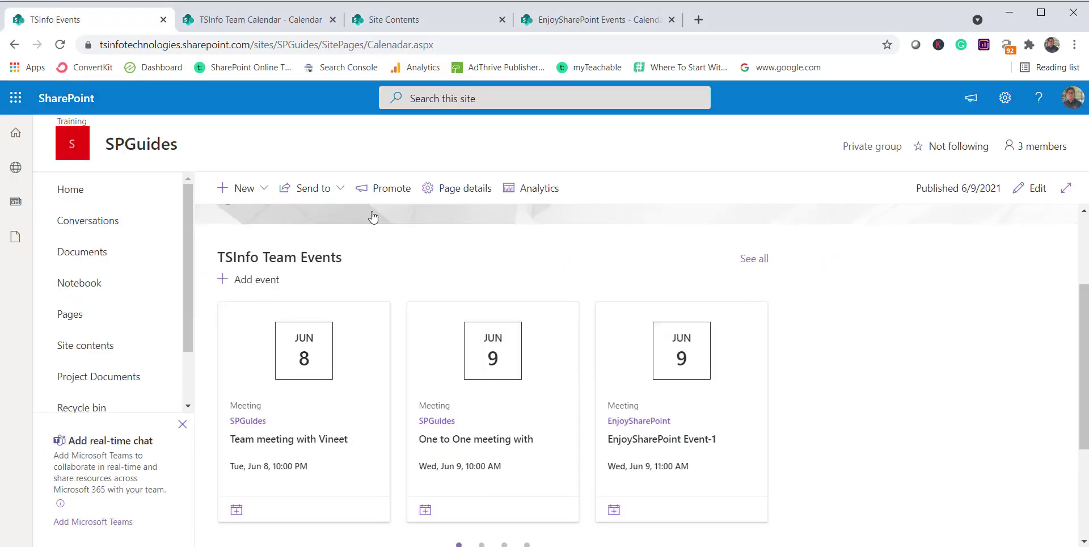
left_click(1036, 187)
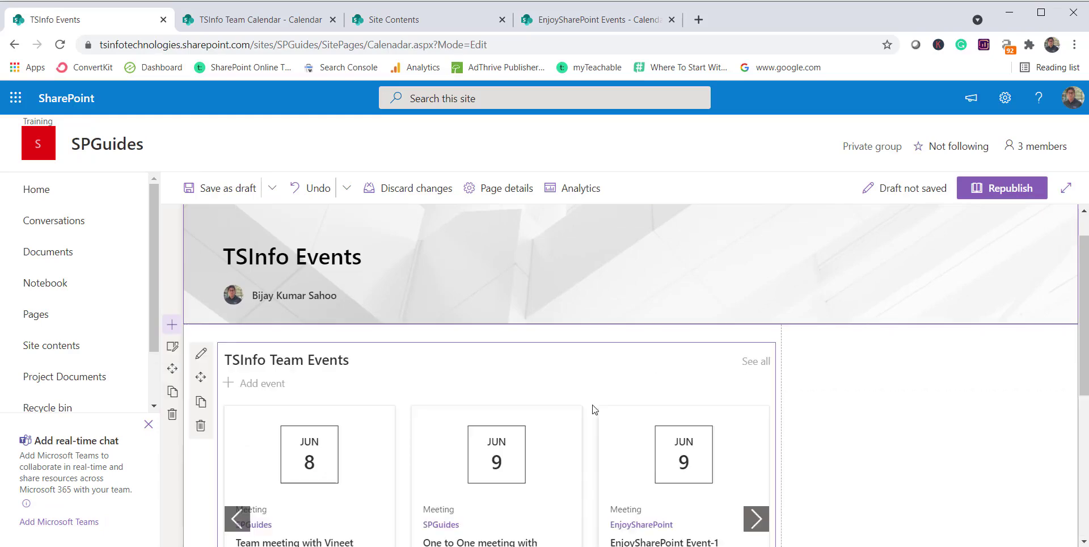
scroll(479, 410, "down", 3)
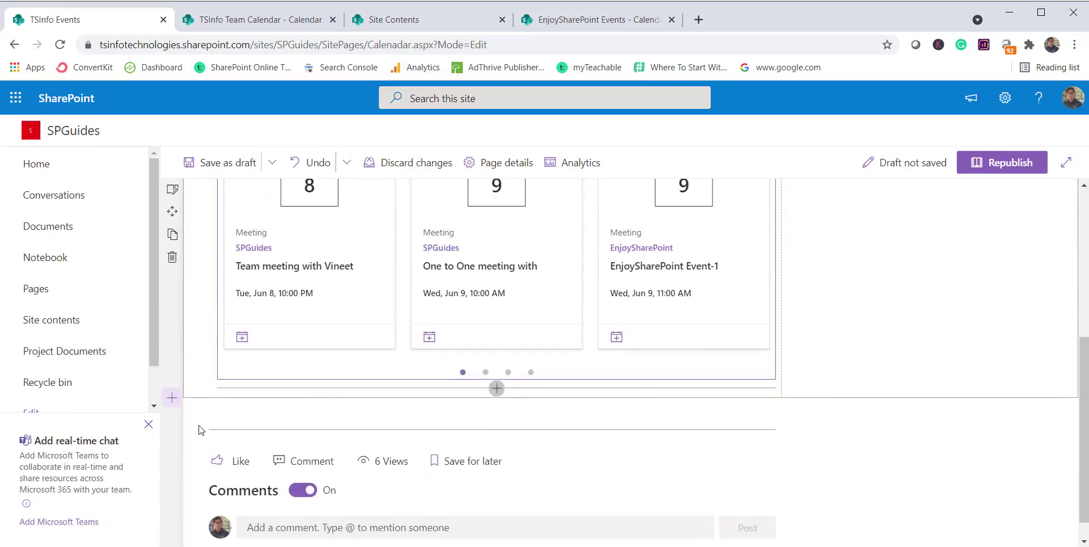
left_click(497, 389)
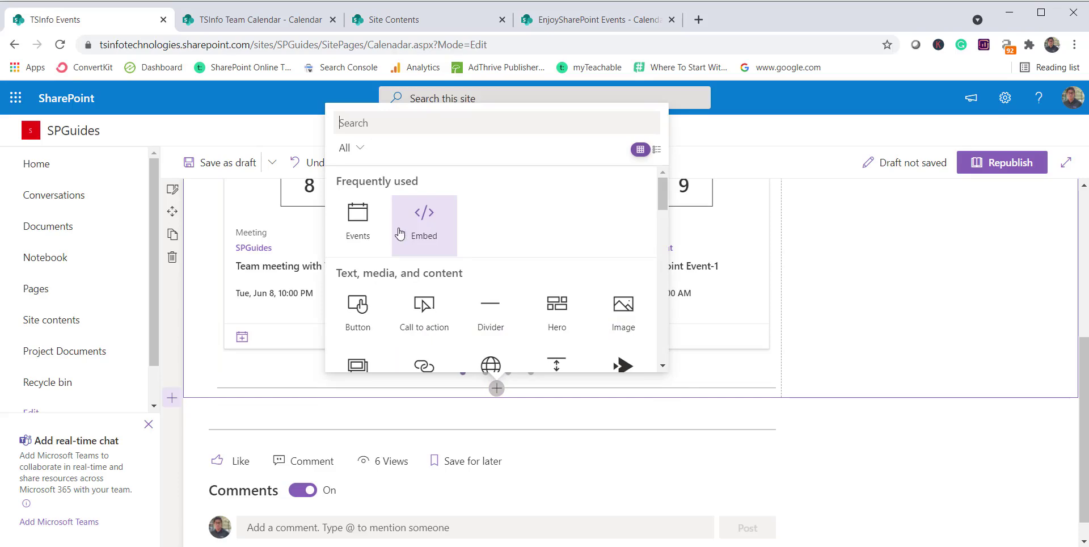
left_click(417, 233)
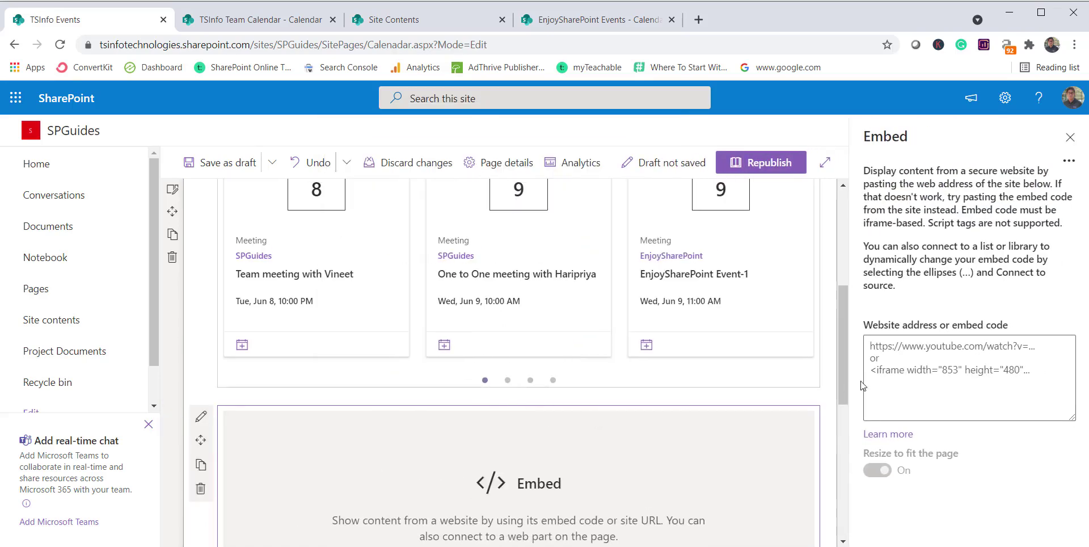
Paste the TSInfo Team Calendar iframe code, width 750 and height 500, as the embed code and close the web part properties
left_click(865, 385)
type("<iframe src=\"https://tsinfotechnologies.sharepoint.com/sites/SPGuides/Lists/TSInfo%20Team%20Calendar/calendar.aspx\" width=\"750\" height=\"500\"> </iframe>")
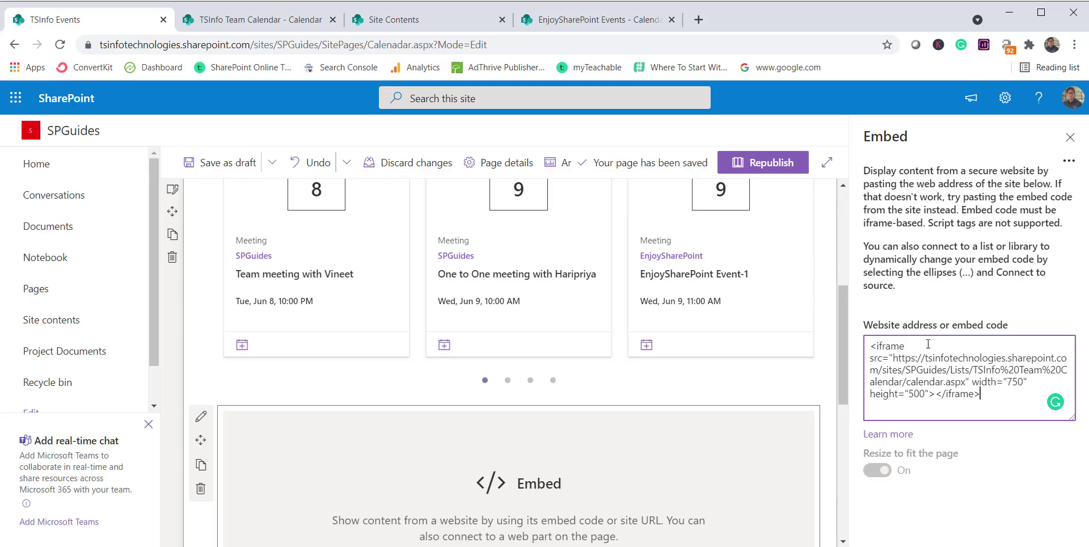
left_click(1070, 136)
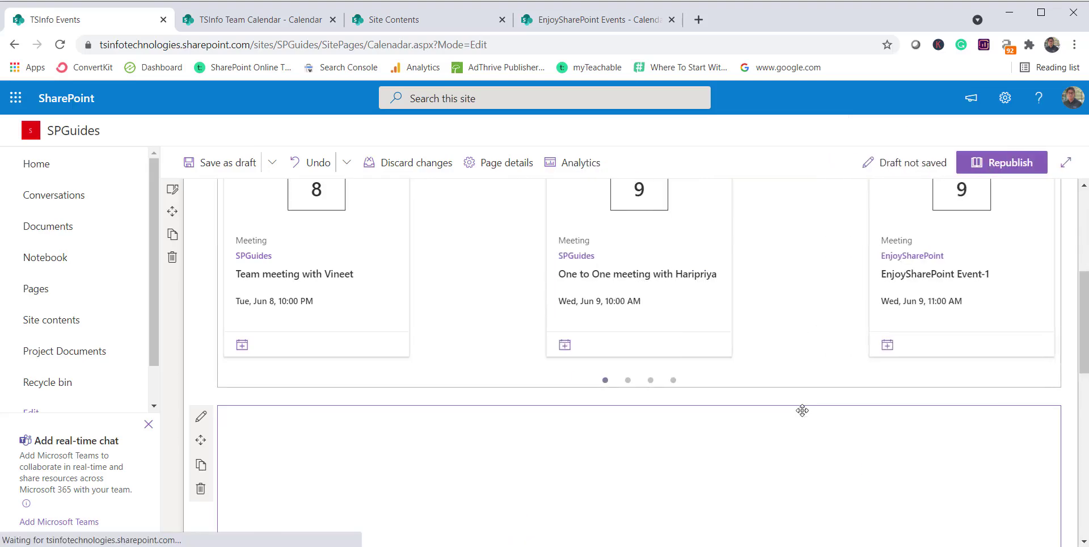
Review the embedded TSInfo Team Calendar on the page being edited and republish the page
scroll(804, 416, "down", 3)
scroll(802, 414, "down", 1)
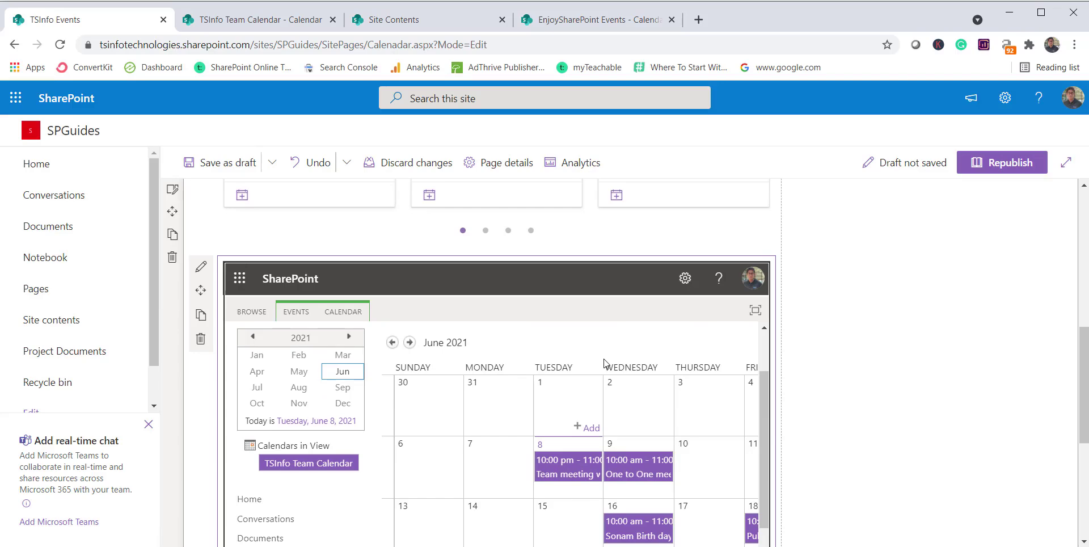
scroll(872, 387, "down", 2)
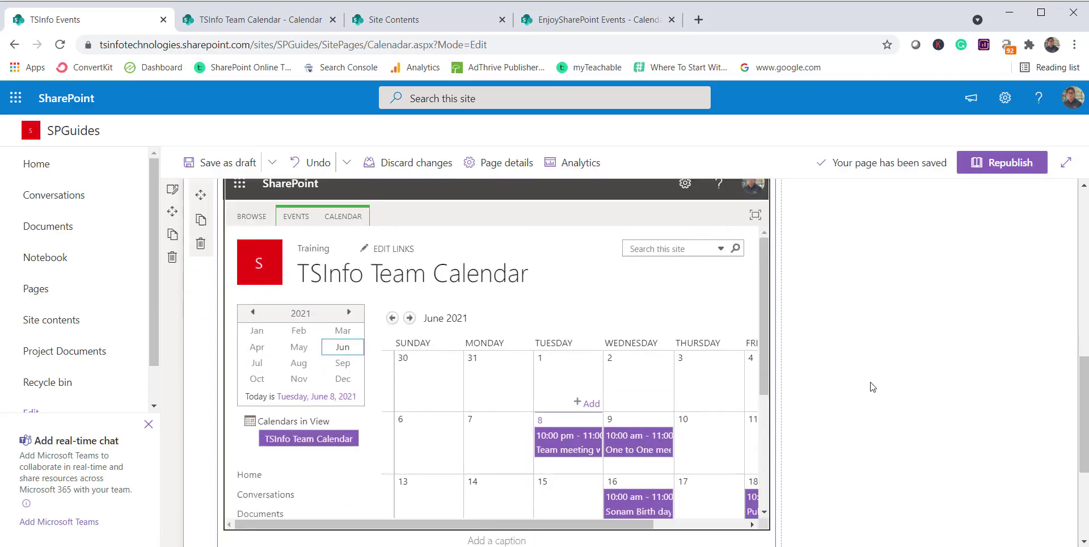
scroll(873, 387, "down", 1)
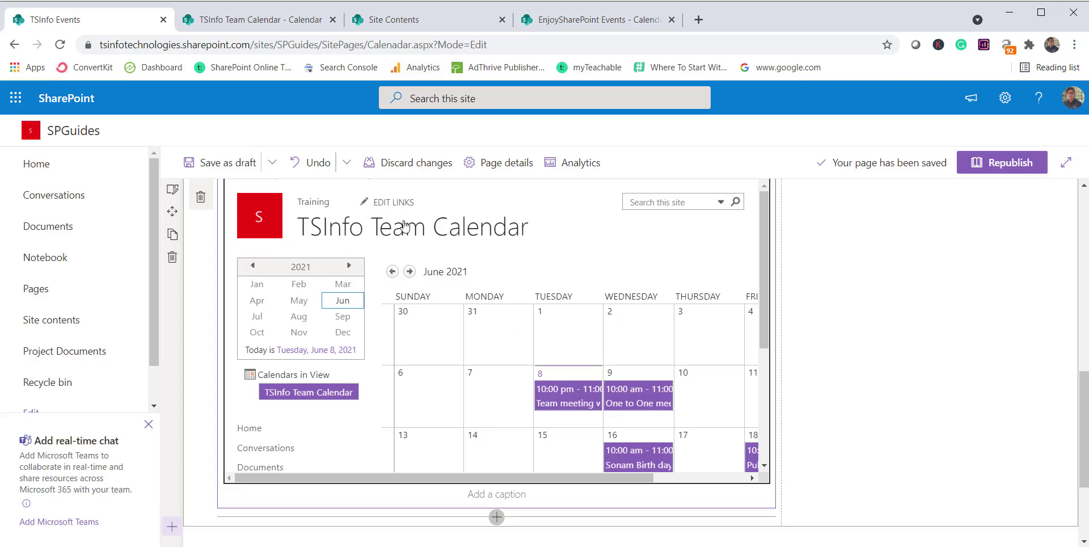
scroll(479, 350, "up", 1)
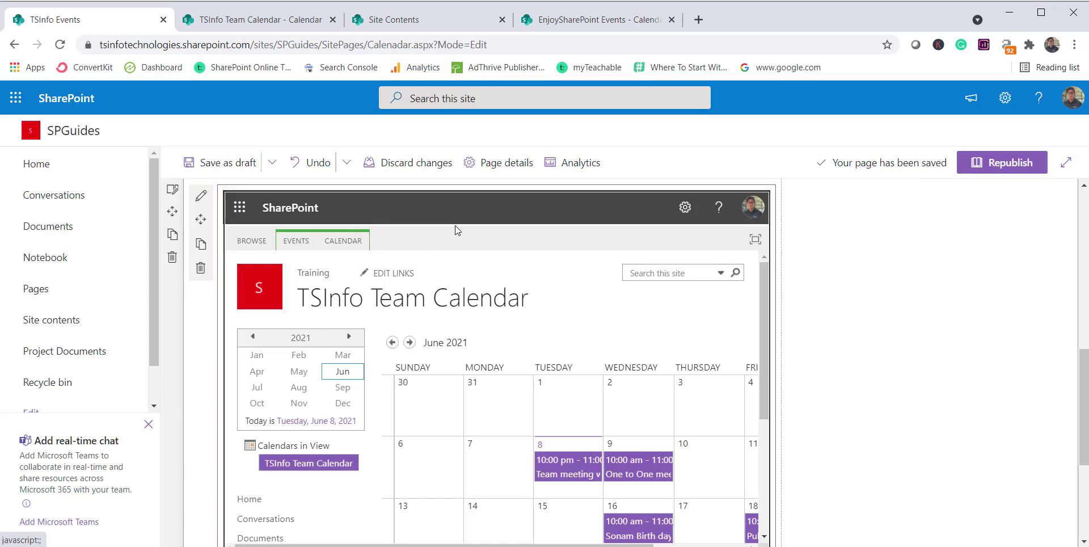
left_click(1015, 164)
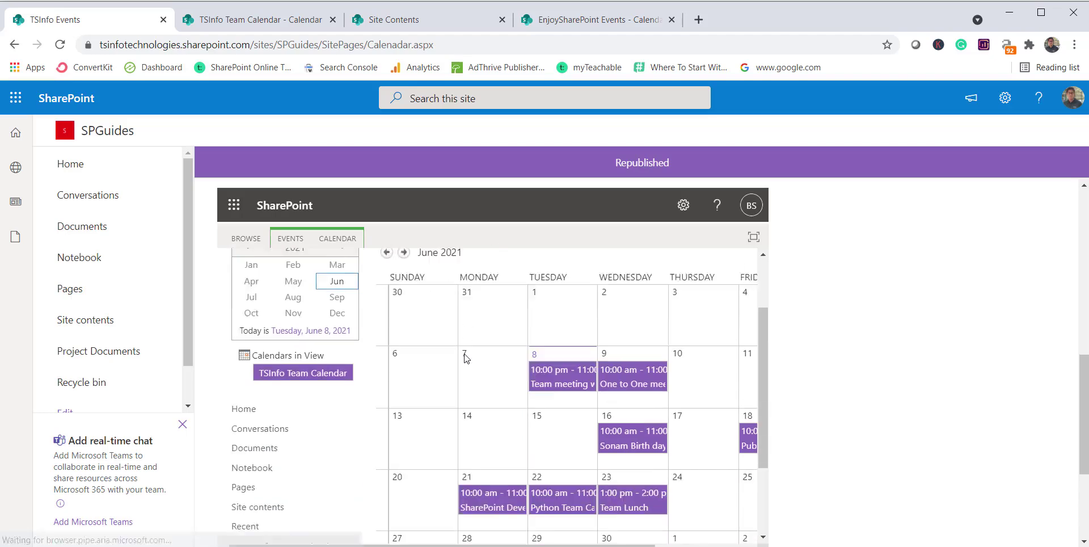
Examine the embedded calendar's June 2021 view on the published page, and reload the page to review the Events web part above it
scroll(463, 357, "up", 2)
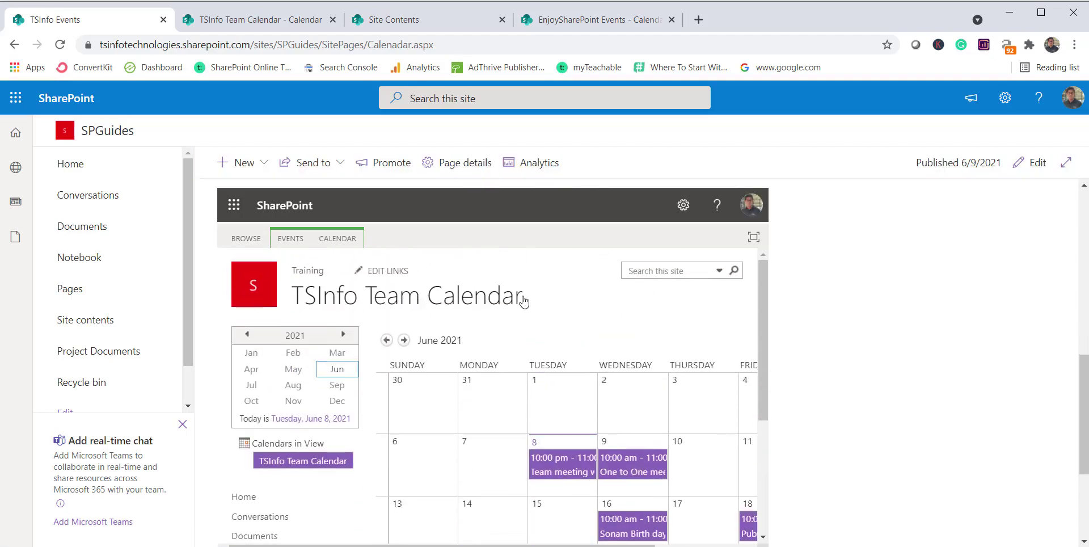
scroll(702, 417, "down", 1)
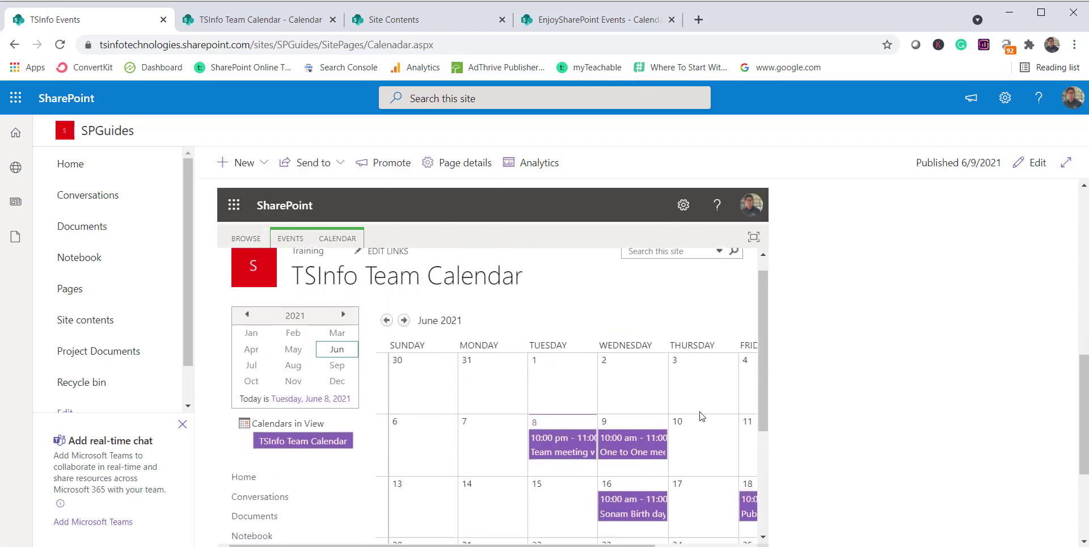
scroll(702, 417, "down", 3)
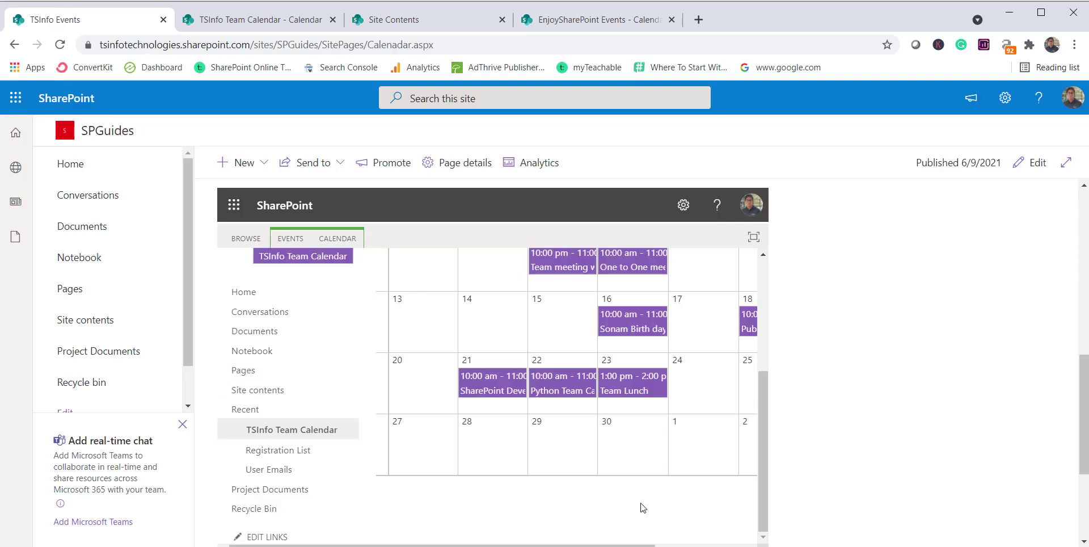
scroll(655, 431, "up", 4)
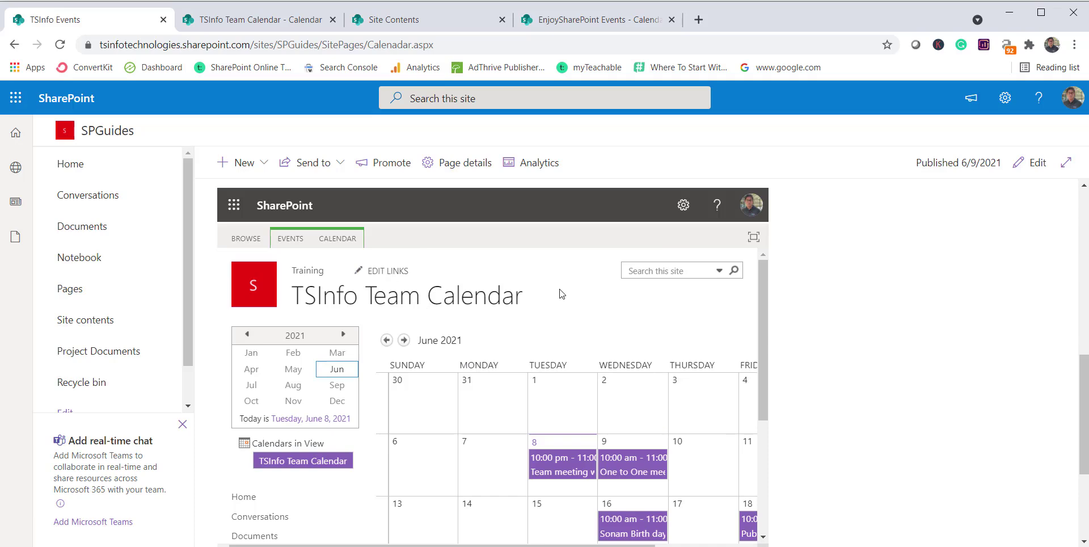
key("F5")
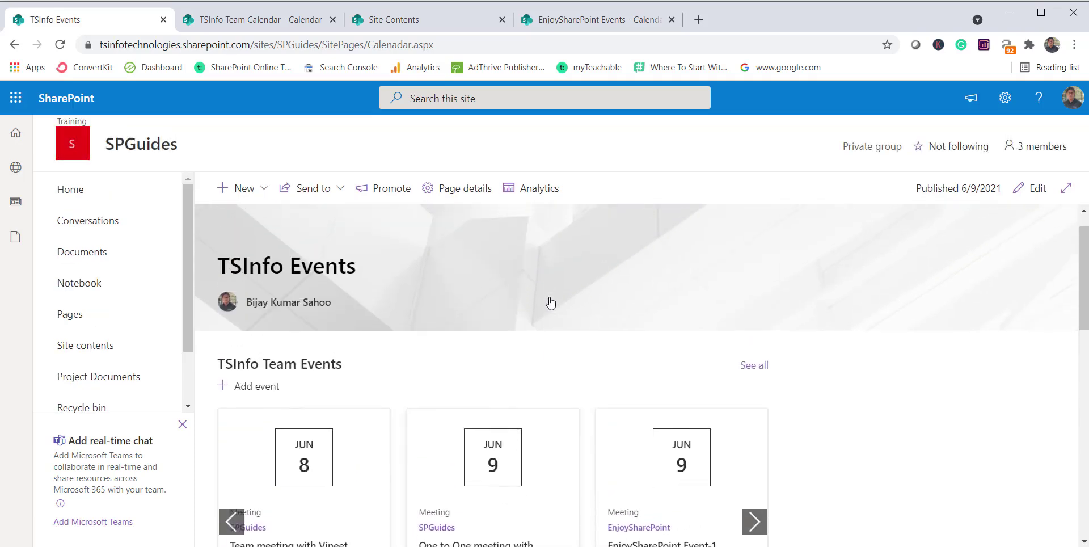
scroll(551, 301, "down", 1)
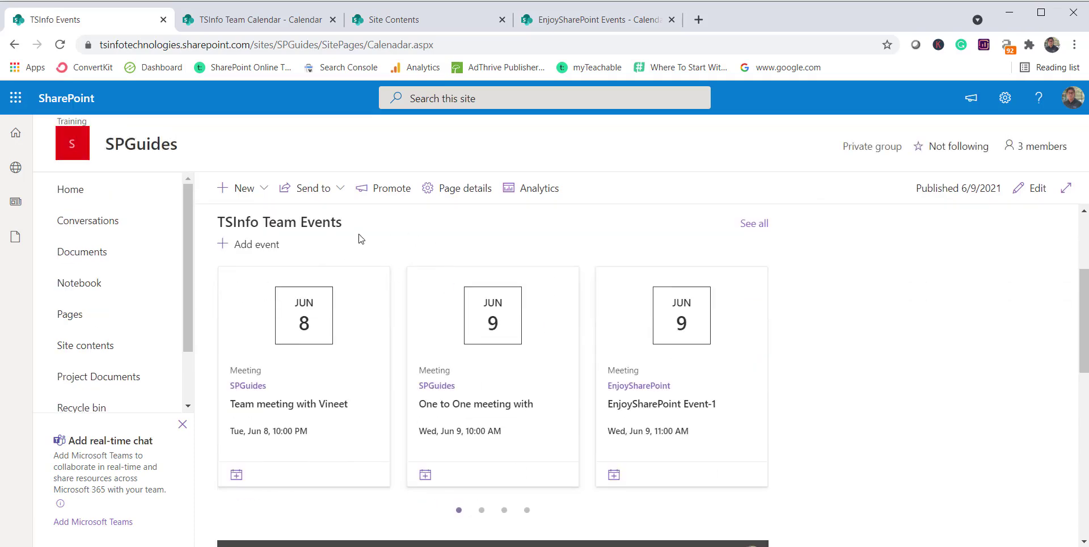